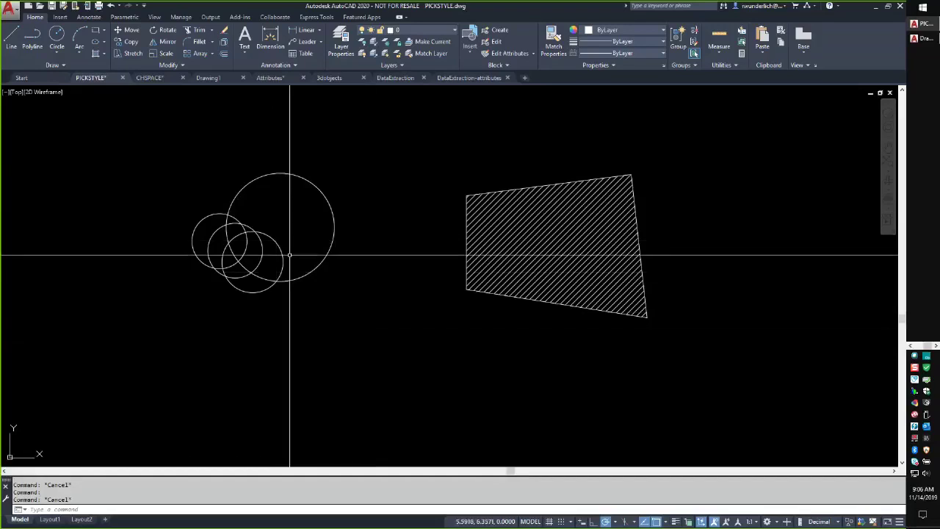
Step: Set the PICKSTYLE system variable to 0 so group and associative hatch selection are off
text(pickstyle)
key(Return)
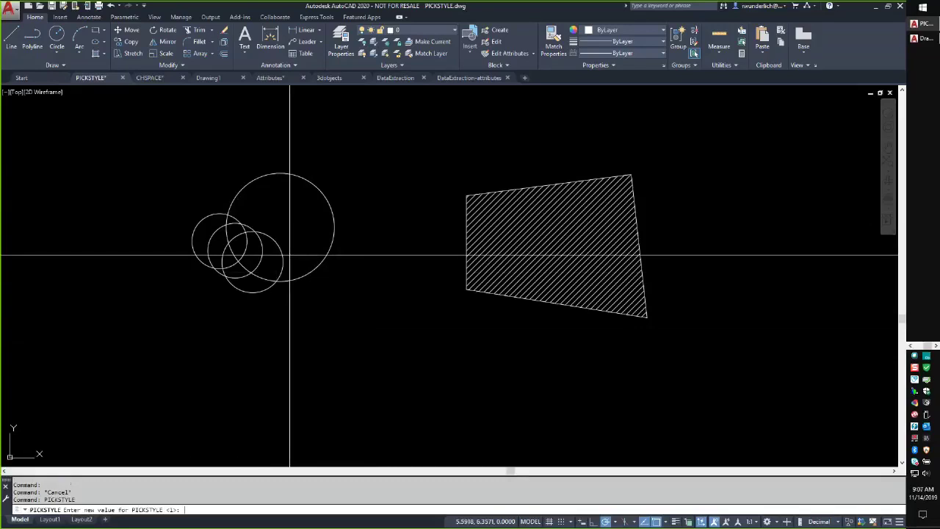
text(0)
key(Return)
Step: Enlarge the lowest circle of the grouped circles by stretching one of its quadrant grips outward
click(284, 251)
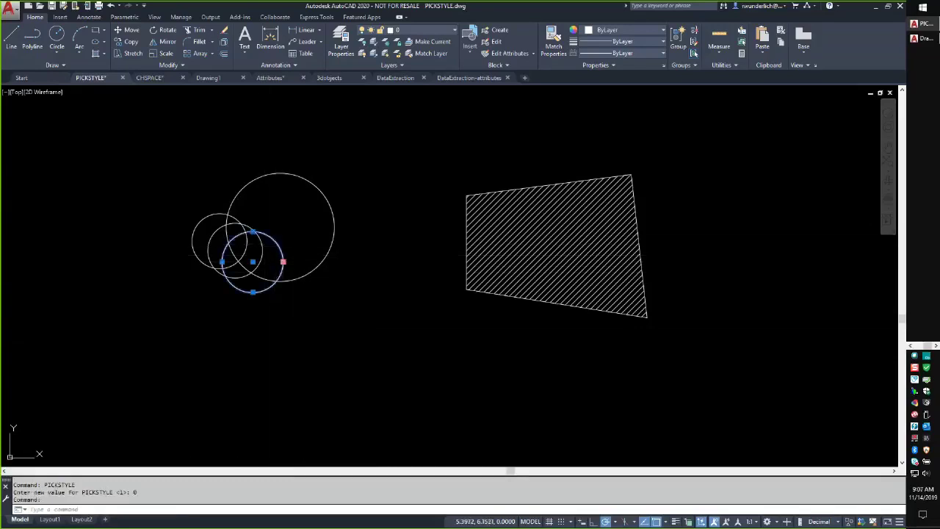
click(282, 261)
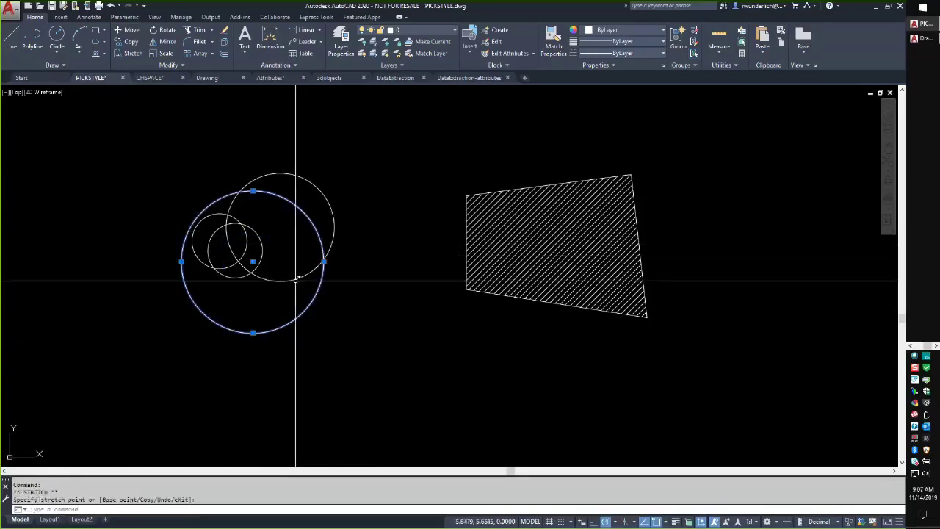
key(Escape)
Step: Move the enlarged circle down and to the right, clear of the other three circles
text(m)
key(Return)
click(258, 299)
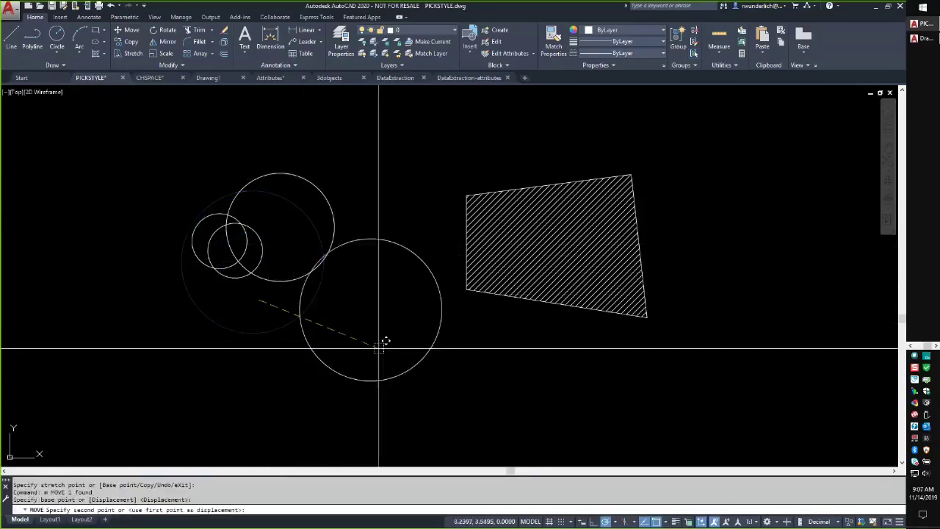
click(399, 366)
key(Escape)
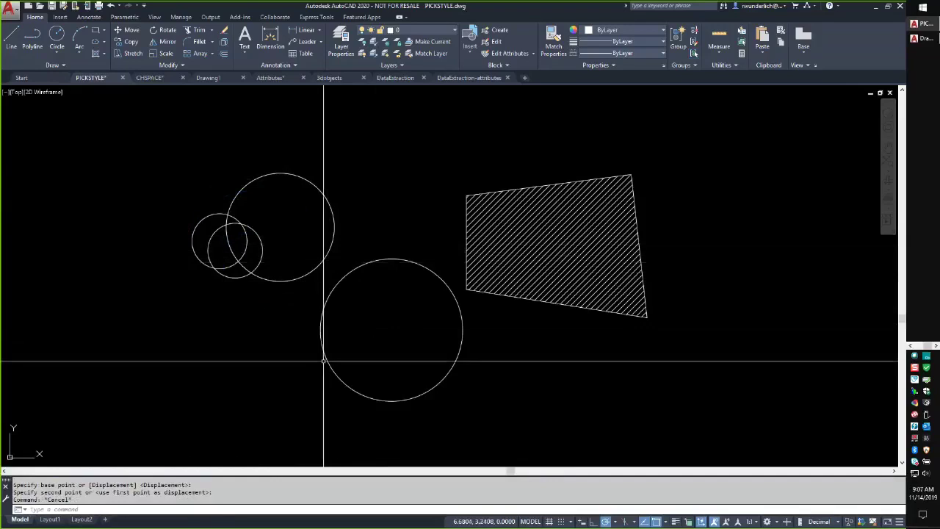
Step: Set PICKSTYLE to 1 and test group selection by picking the large lower circle
text(PICKSTYLE)
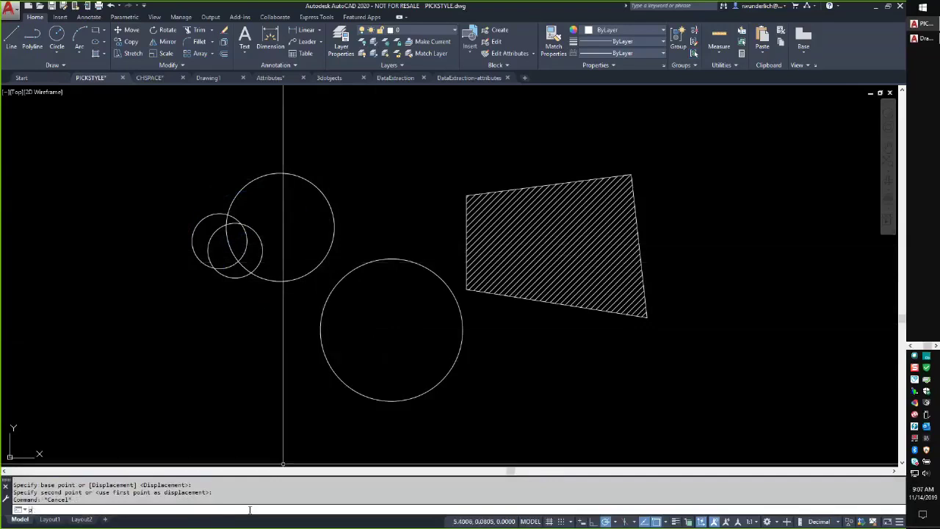
key(Return)
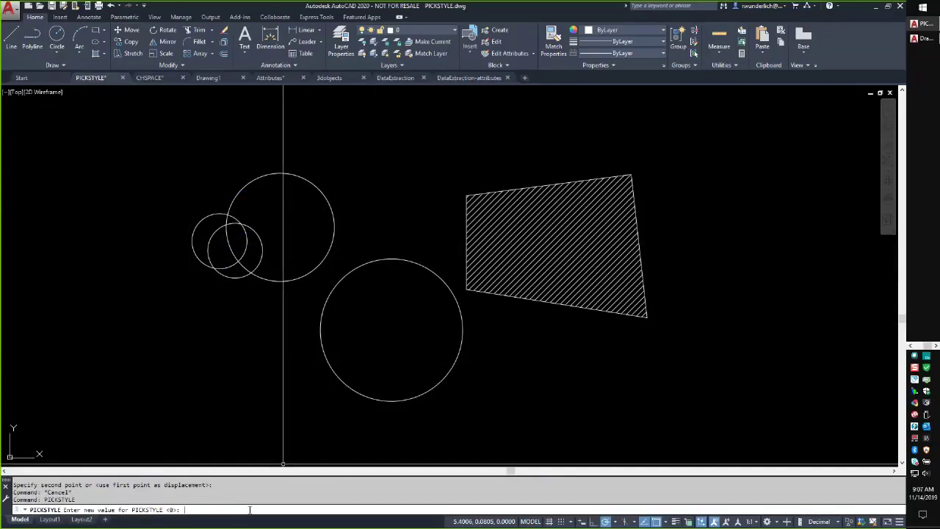
text(1)
key(Return)
click(349, 275)
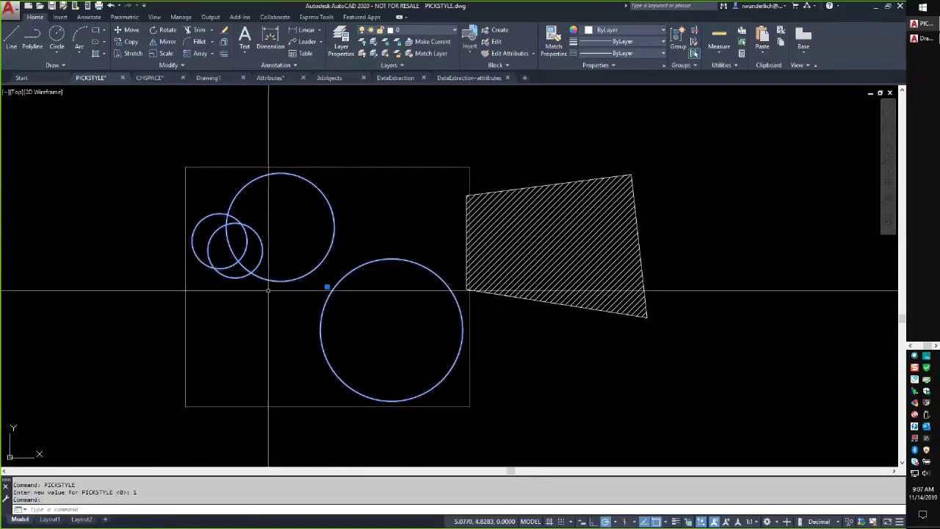
key(Escape)
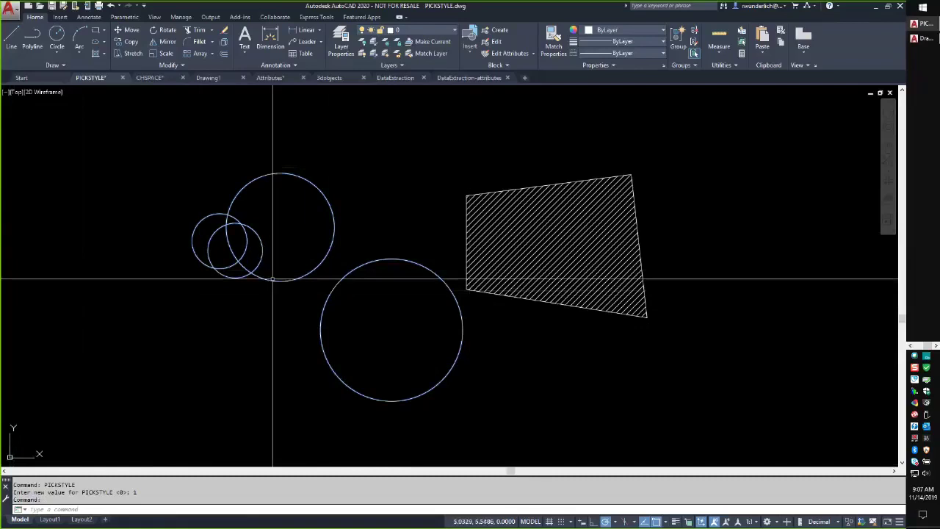
Step: Set PICKSTYLE to 2 and test selection on the large lower circle and the hatch in the quadrilateral
text(picks)
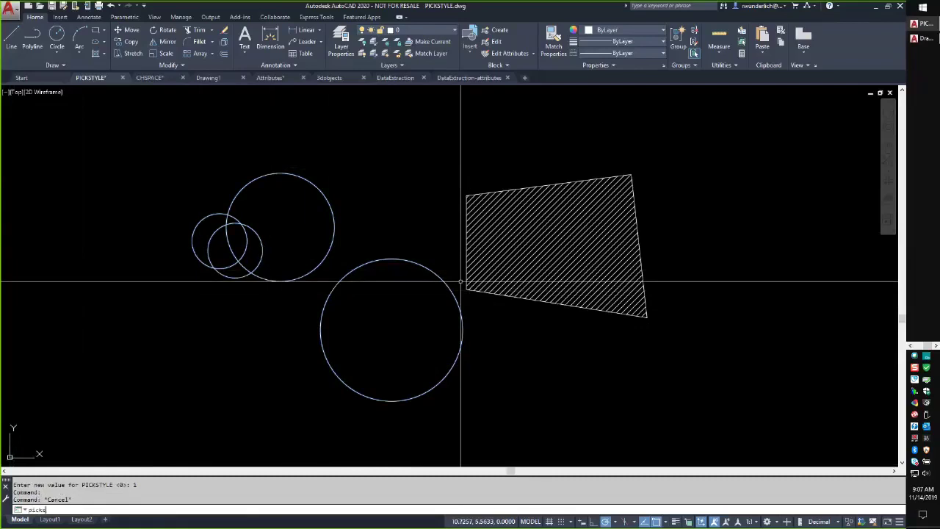
key(Return)
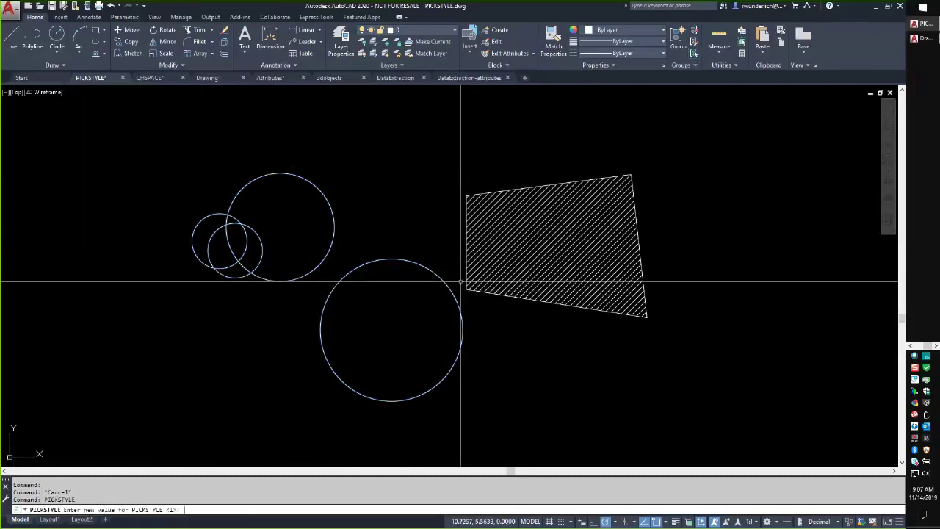
text(2)
key(Return)
click(353, 271)
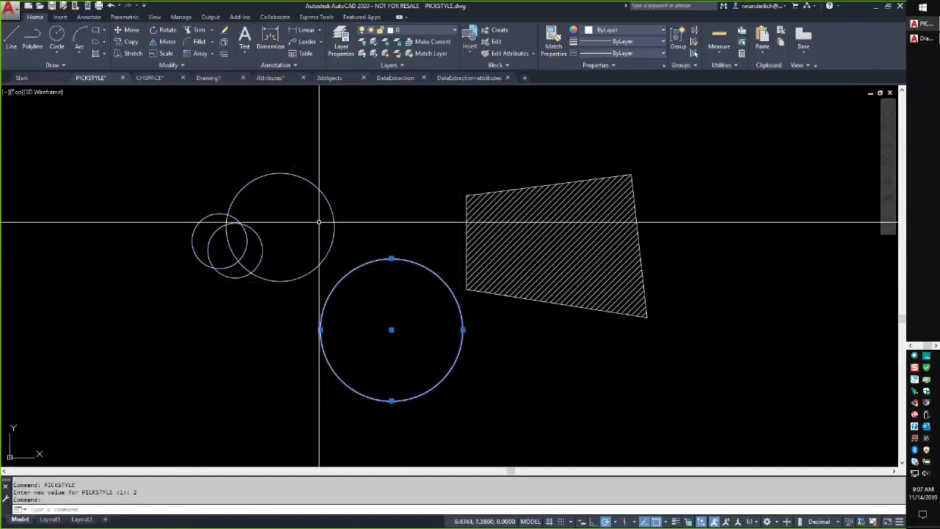
key(Escape)
click(551, 215)
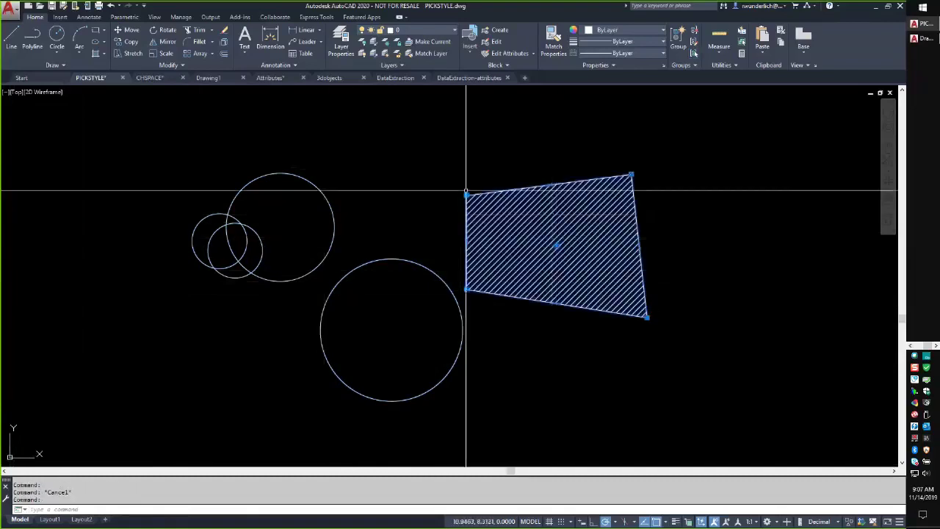
key(Escape)
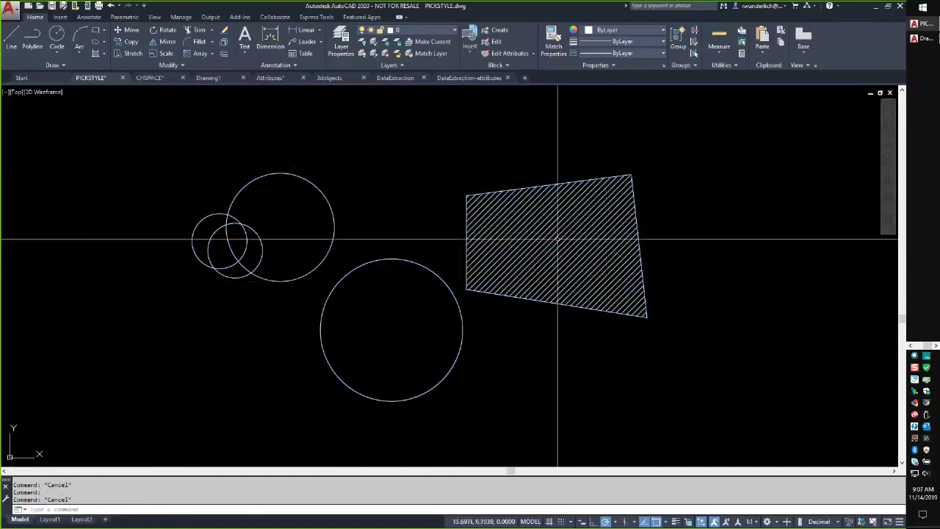
Step: Erase the hatch together with its boundary, and undo the erasure
click(541, 226)
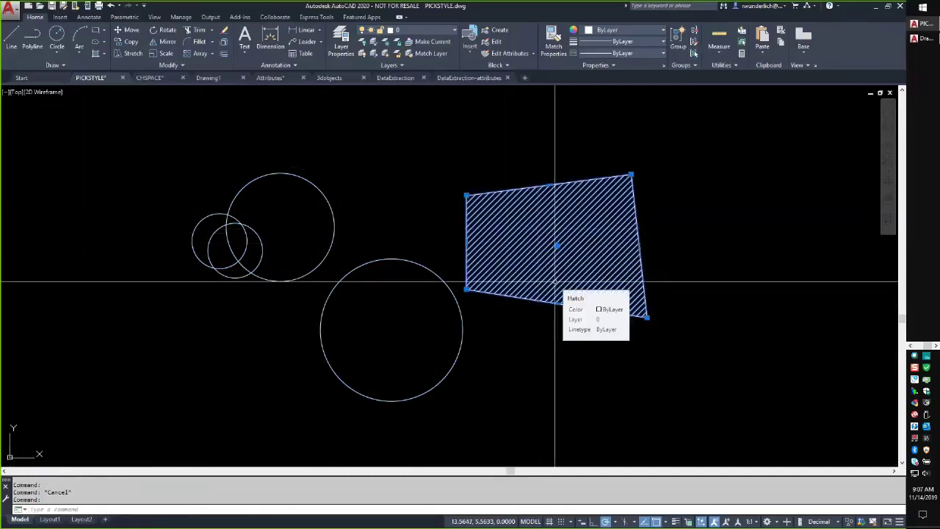
key(Delete)
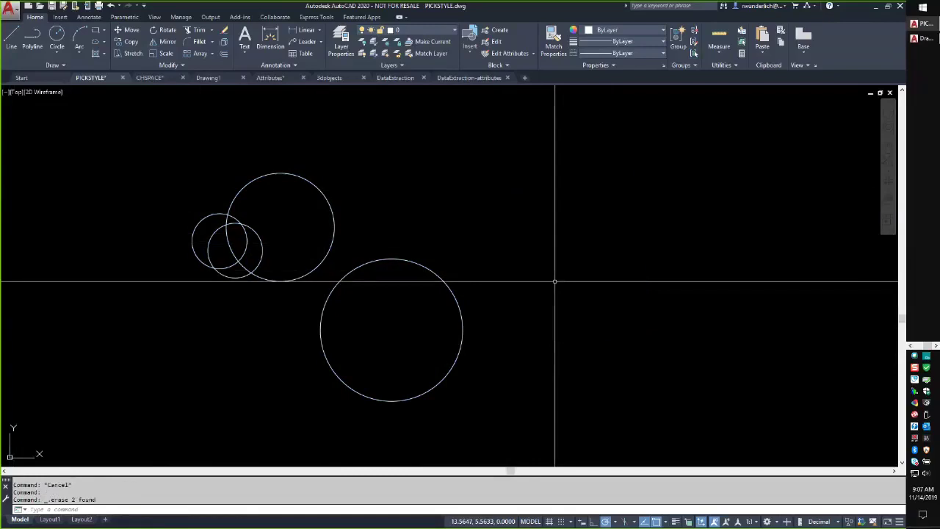
key(ctrl+z)
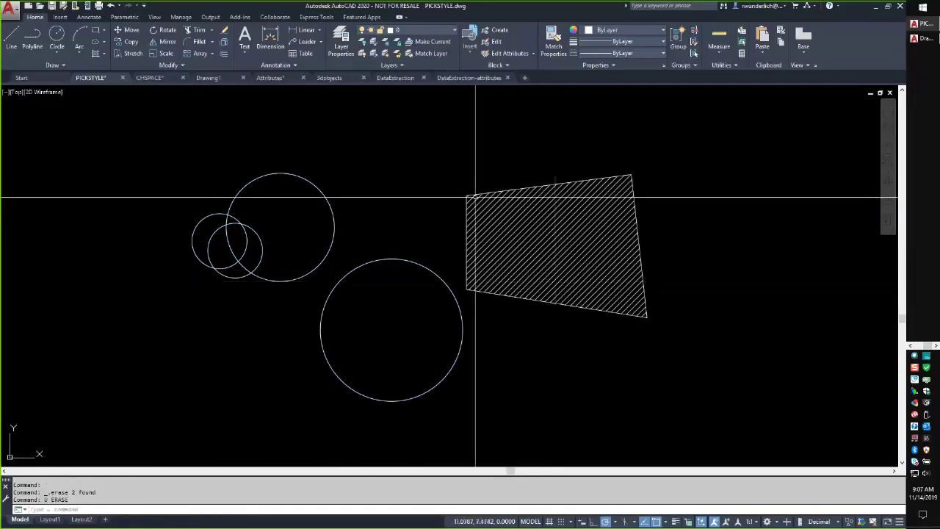
key(Escape)
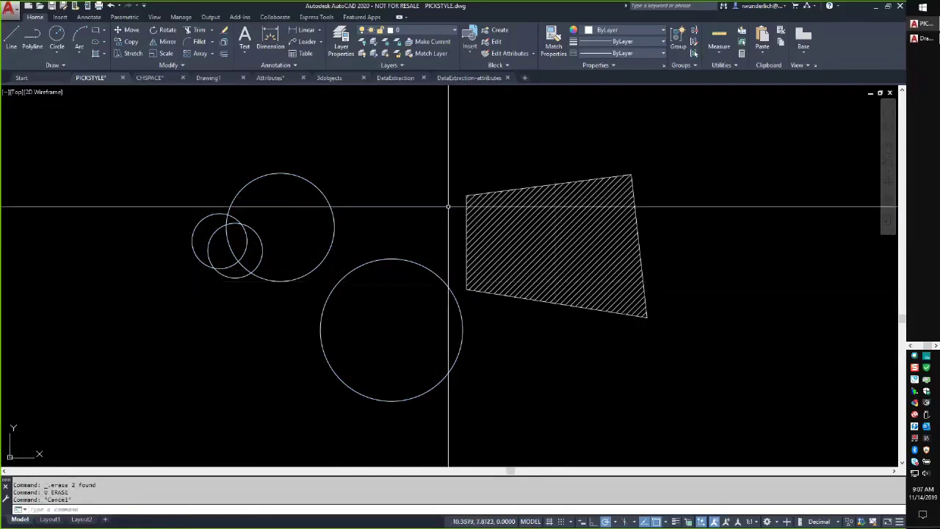
Step: Set PICKSTYLE to 3 for both group and associative hatch selection
text(pickstyle)
key(Return)
text(3)
key(Return)
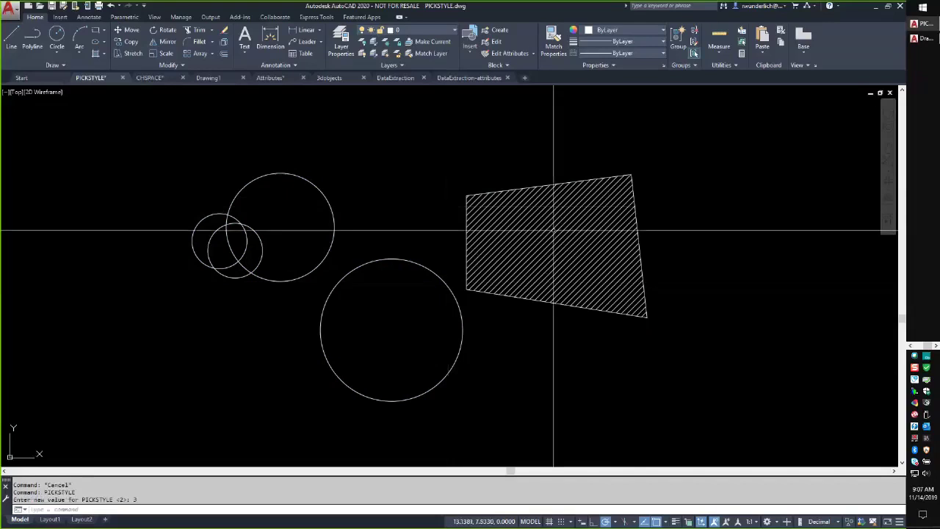
Step: Check how the hatch with its boundary and the circle group respond to single-pick selection, clearing each selection
click(533, 205)
key(Escape)
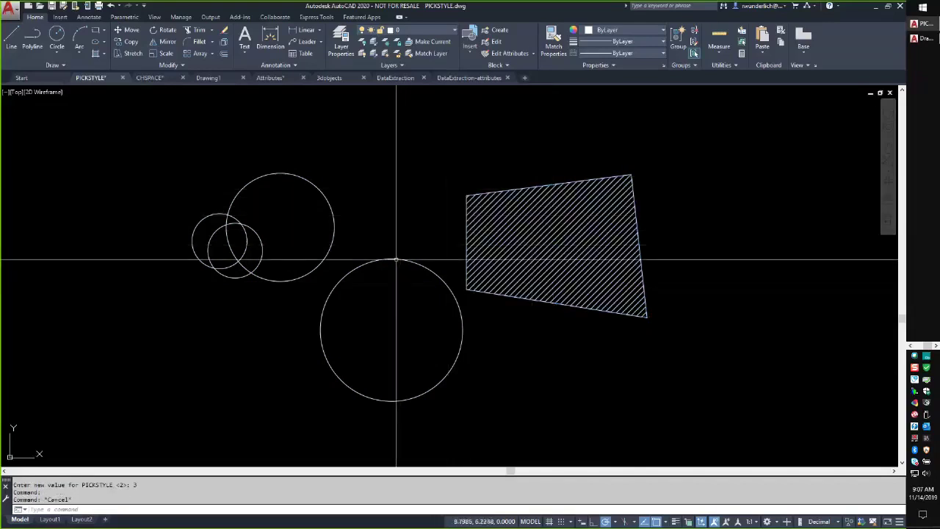
click(399, 259)
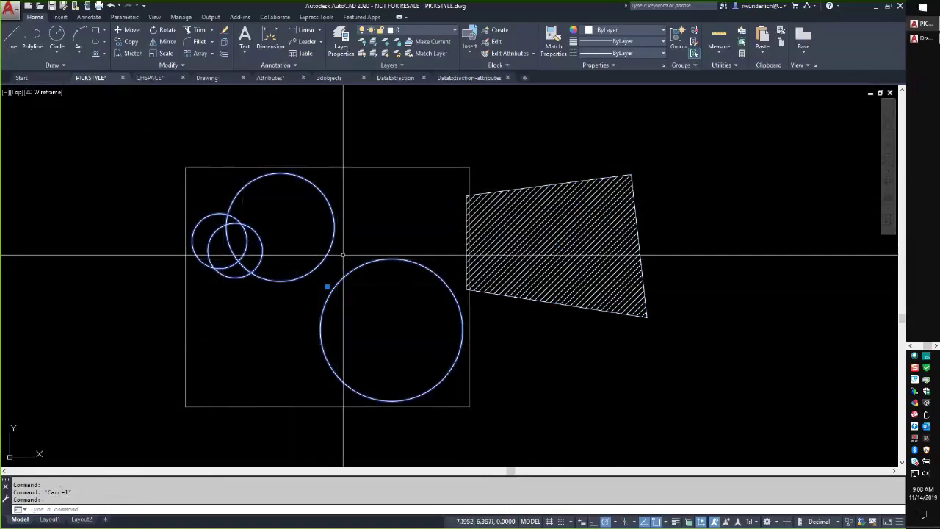
key(Escape)
click(528, 213)
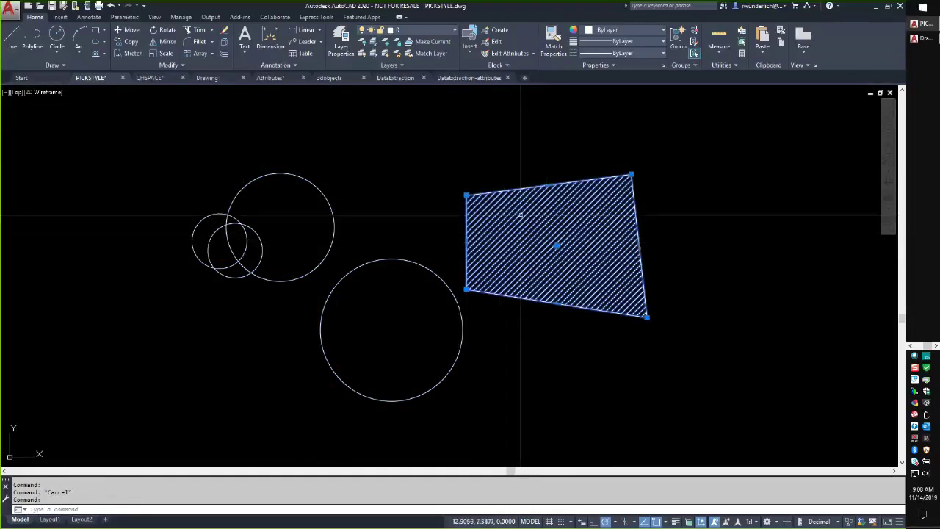
key(Escape)
click(541, 279)
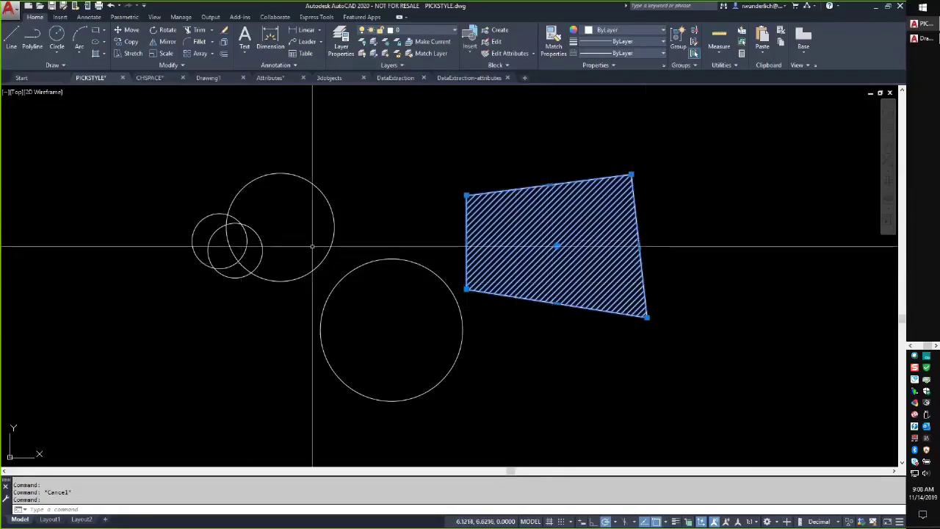
key(Escape)
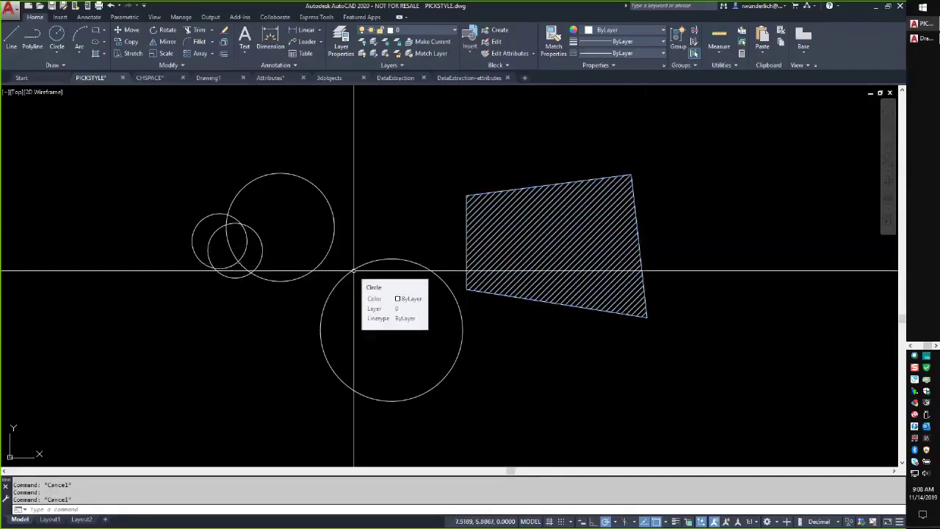
Step: Set PICKSTYLE back to 0
text(picks)
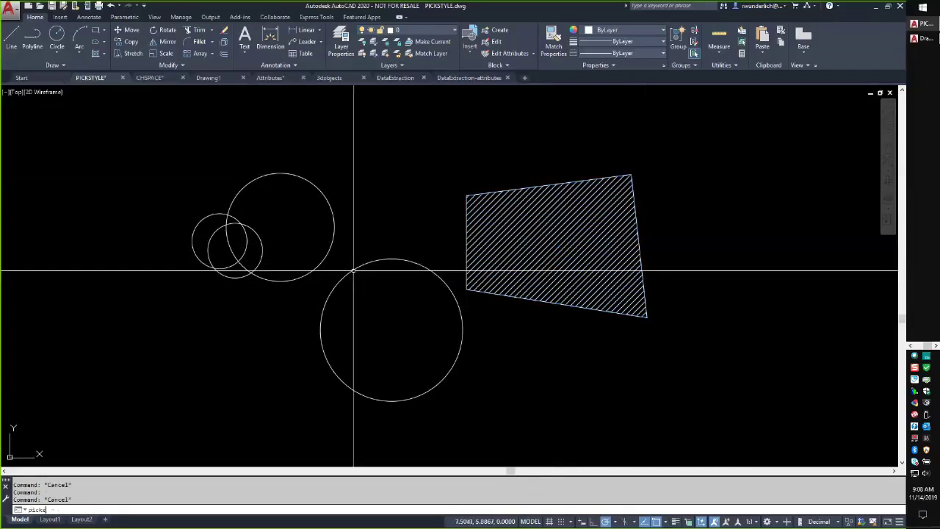
text(tyle)
key(Return)
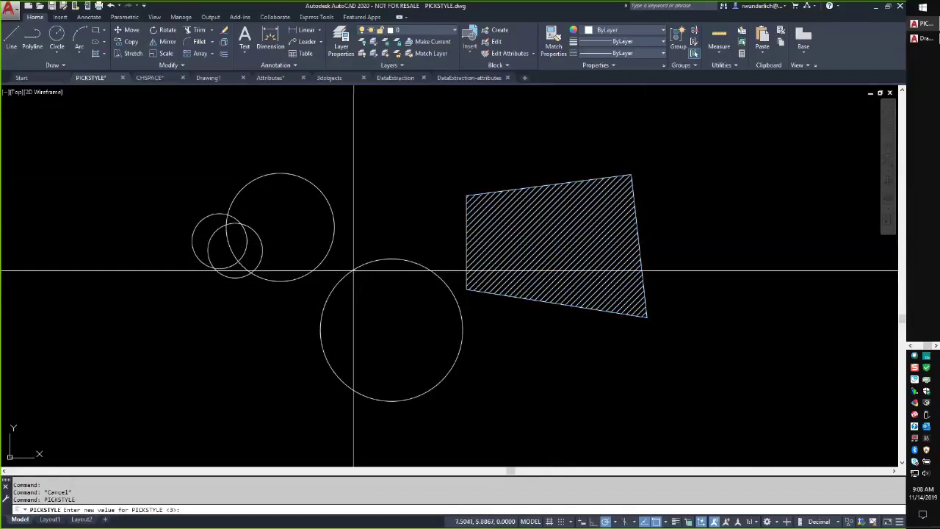
text(0)
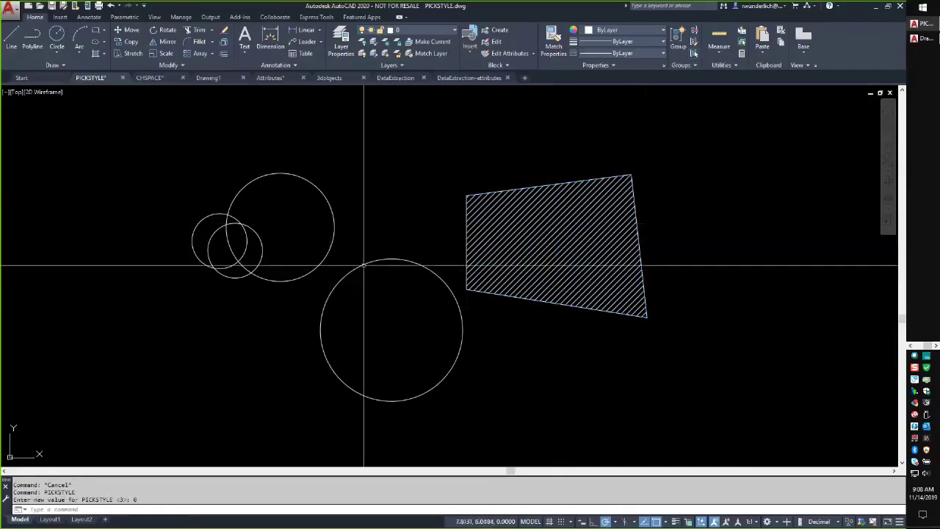
key(Return)
Step: Erase only the large lower circle from the group, and undo the erasure
click(325, 317)
key(Delete)
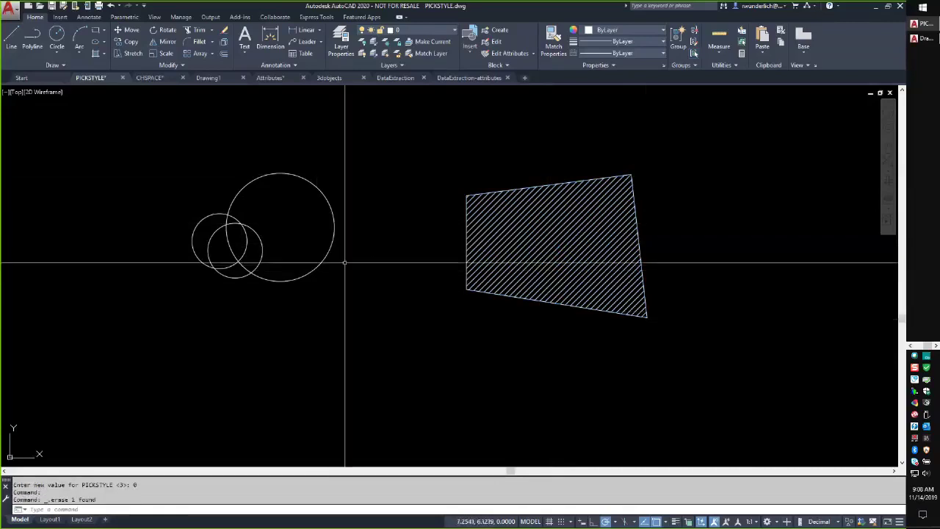
key(ctrl+z)
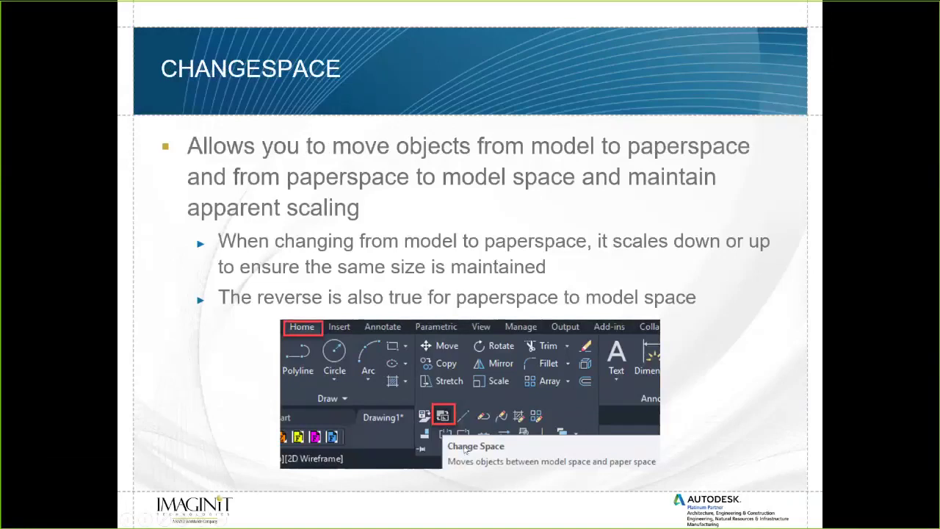
click(410, 310)
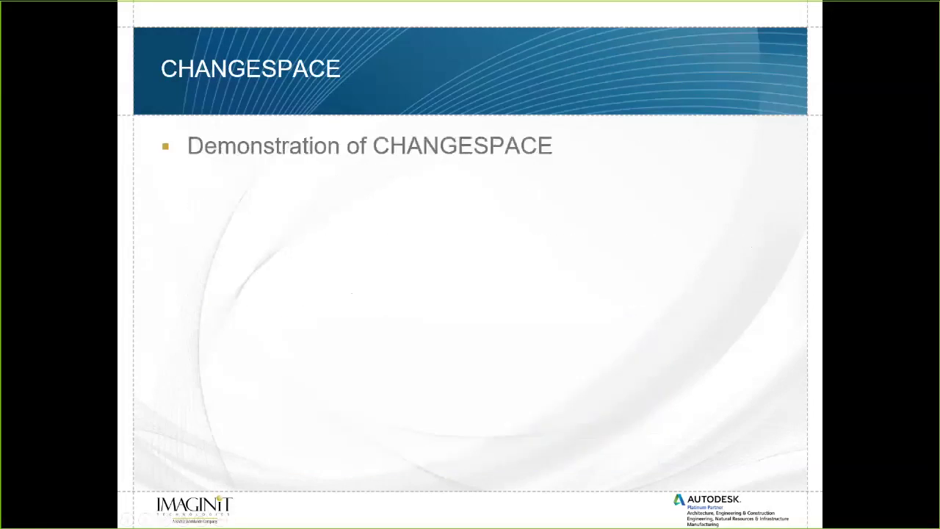
Step: Switch to the CHSPACE drawing in AutoCAD and display Layout1
key(alt+Tab)
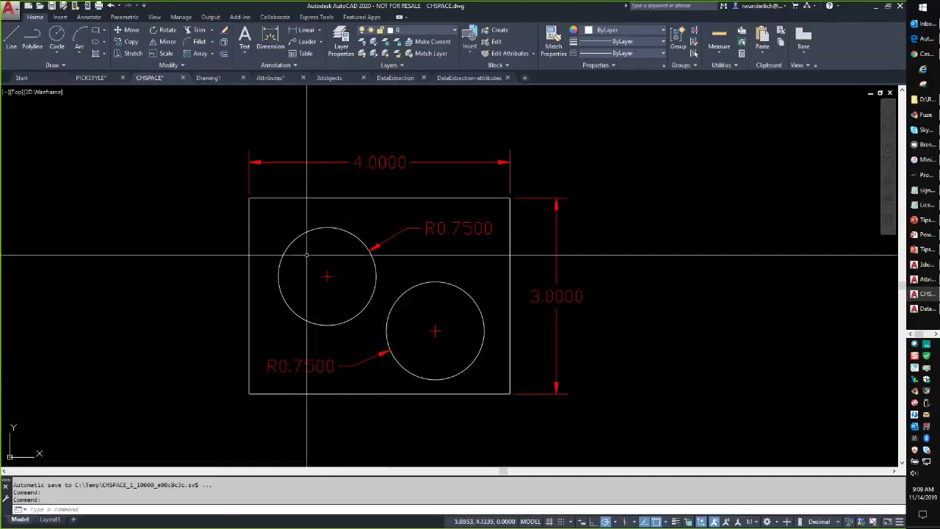
click(50, 519)
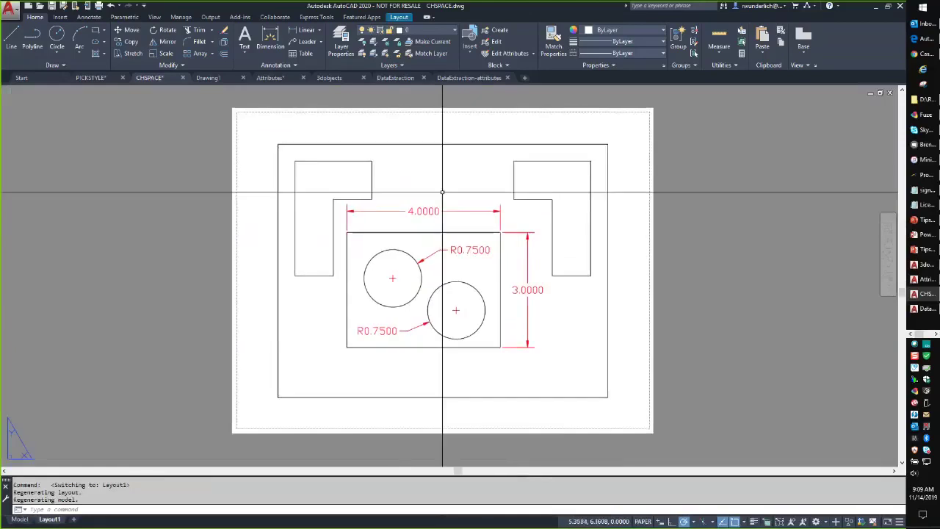
Step: Highlight the two L-shaped outlines in paper space, clear the selection, and activate model space inside the viewport
click(513, 165)
click(373, 173)
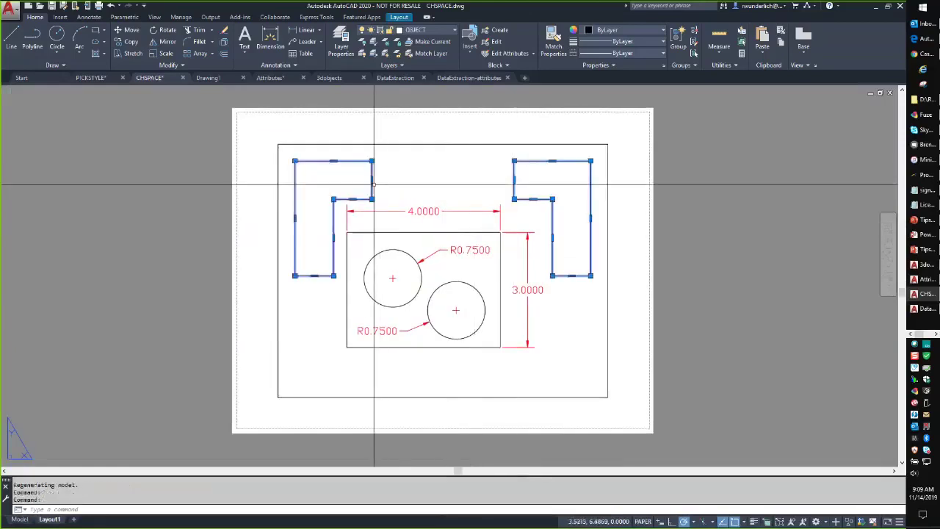
key(Escape)
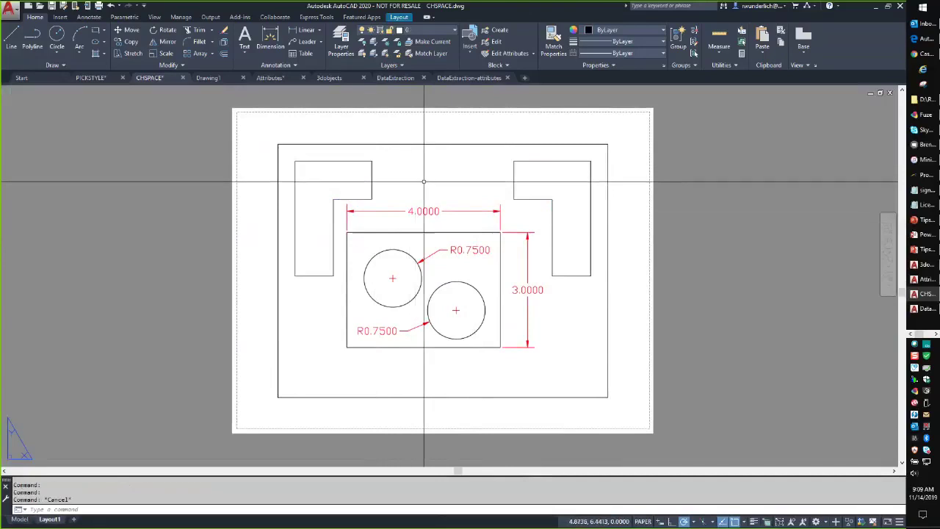
double_click(422, 181)
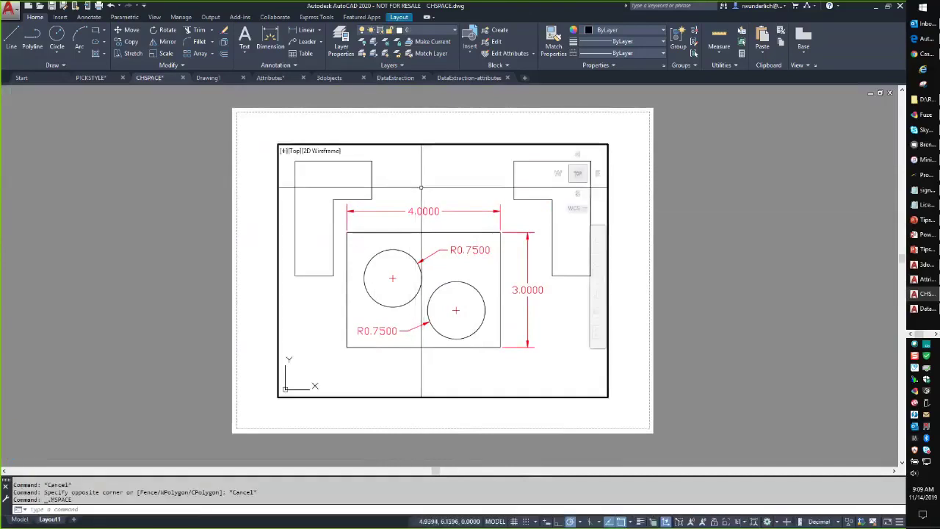
Step: Try to select the L-shaped outlines from inside the viewport, clear the selection, and return to paper space
click(530, 203)
key(Escape)
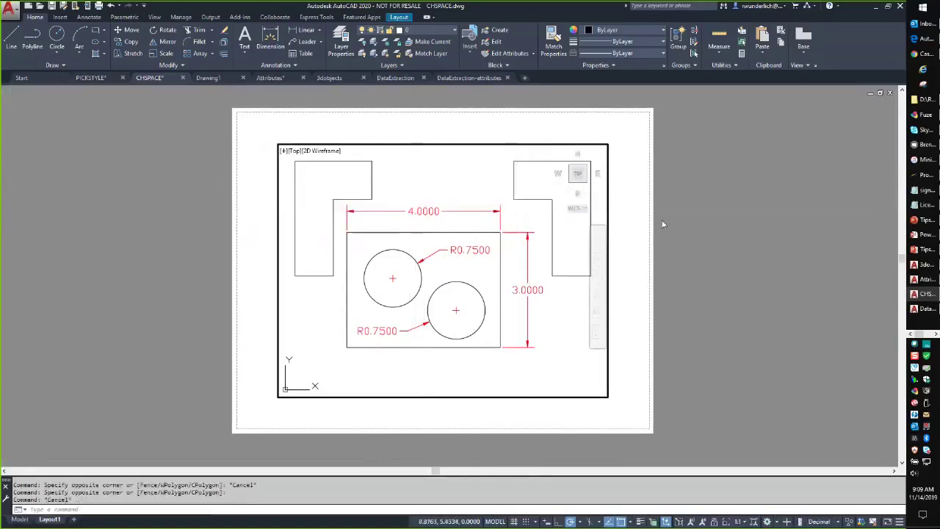
double_click(661, 224)
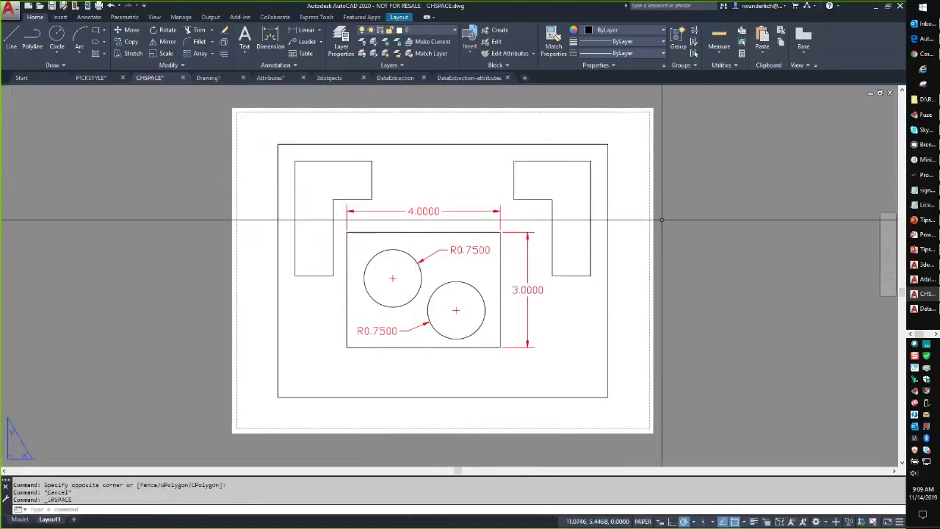
Step: Transfer both L-shaped outlines from paper space to model space with Change Space
click(182, 64)
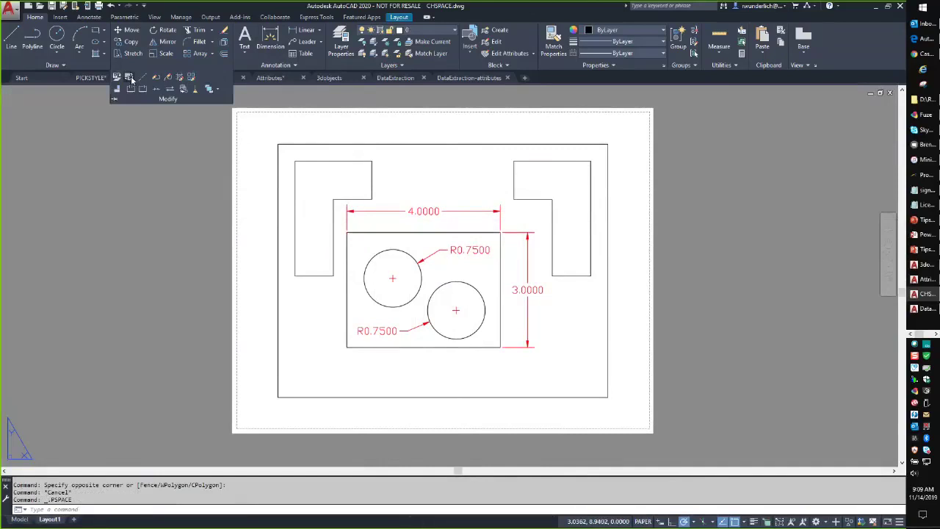
click(130, 88)
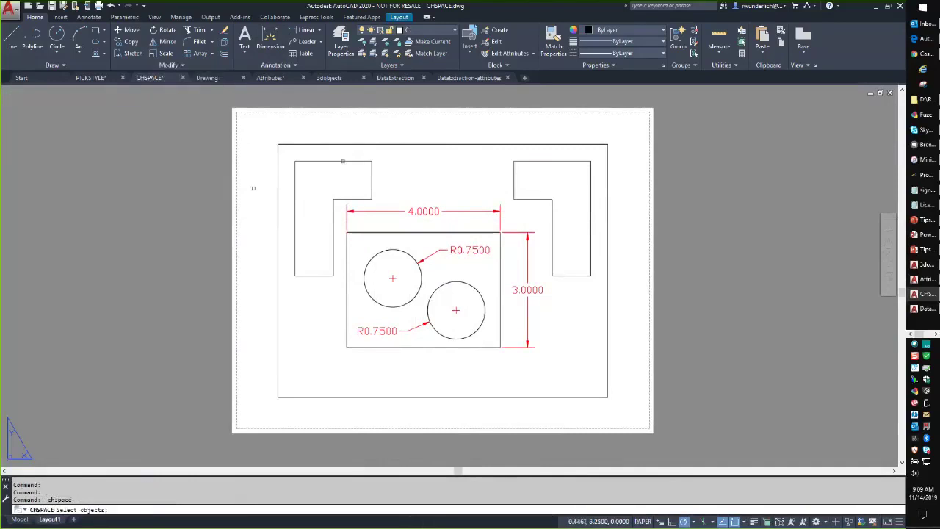
click(373, 160)
click(534, 161)
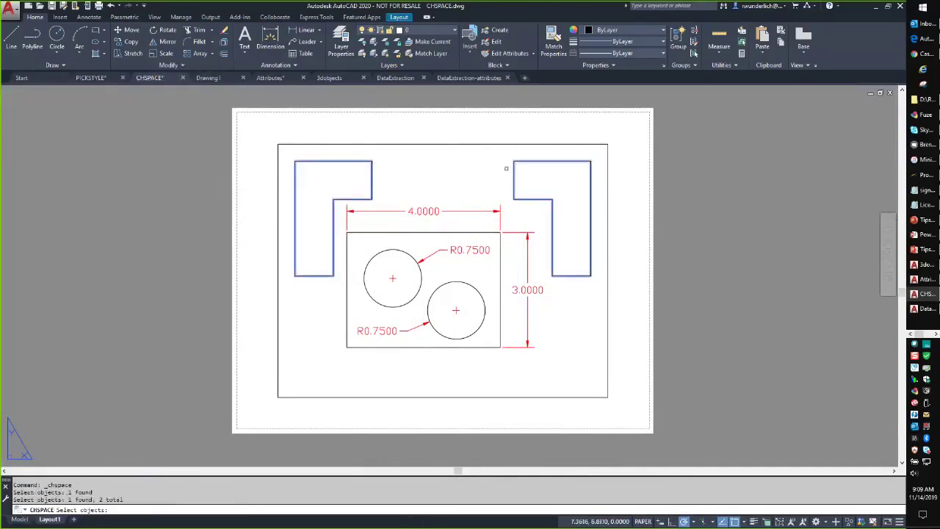
key(Return)
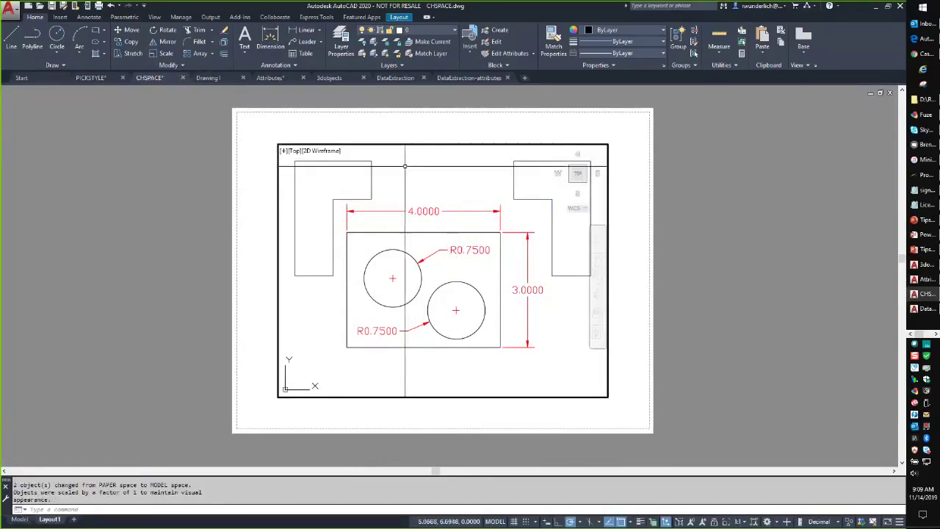
Step: Display the Model layout, select the L-shaped outlines to check their space, and clear the selection
click(19, 519)
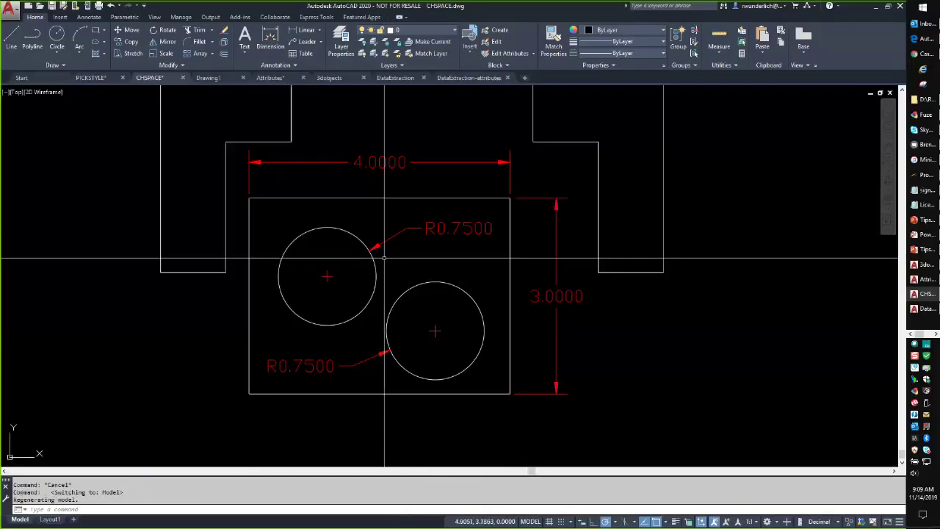
middle_drag(441, 132, 441, 297)
click(562, 209)
click(338, 209)
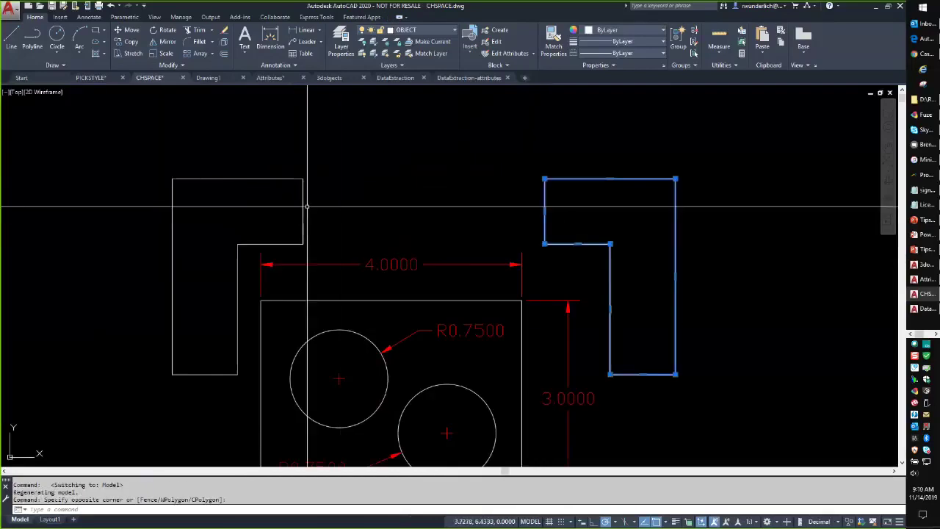
key(Escape)
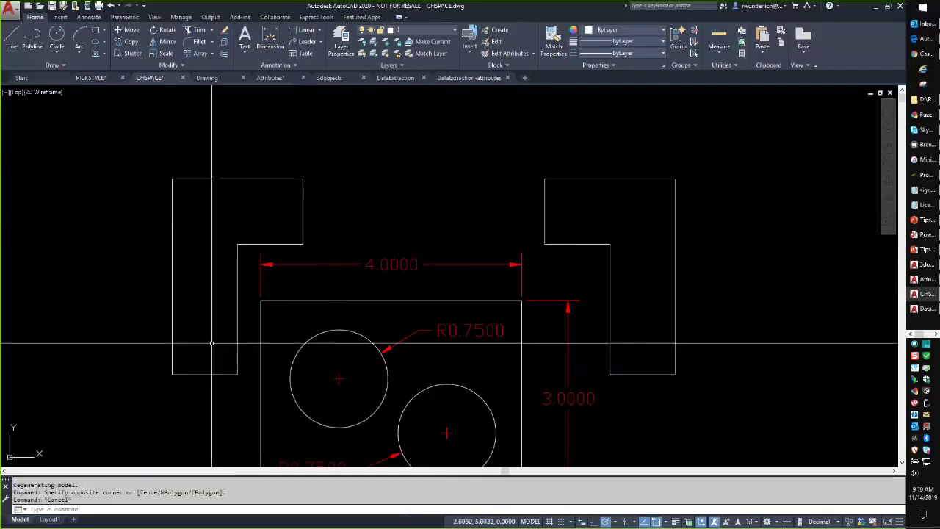
Step: Return to Layout1, activate paper space, and test selecting the outlines with a selection window
click(49, 519)
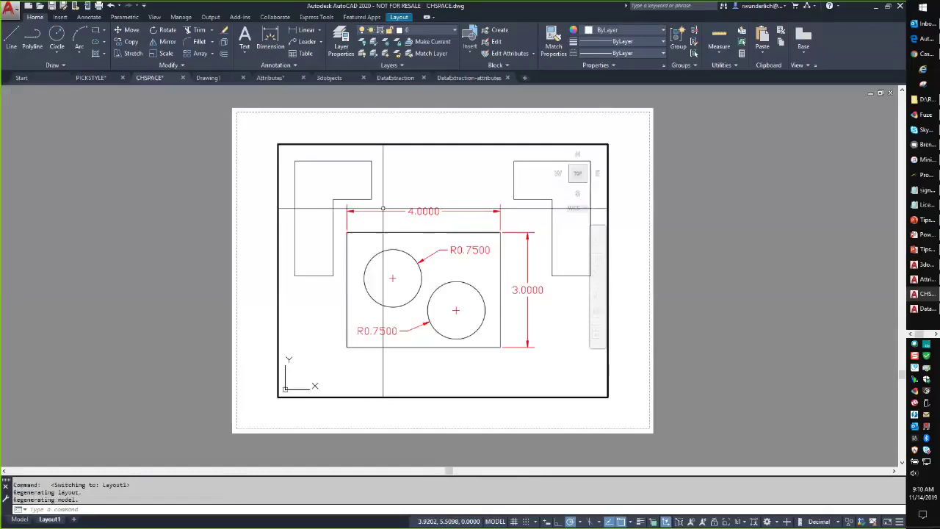
double_click(466, 136)
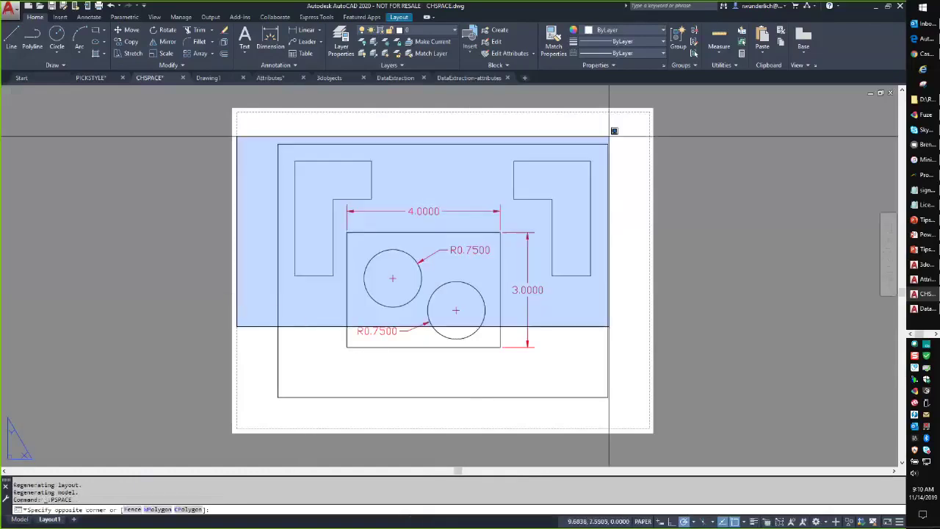
click(626, 135)
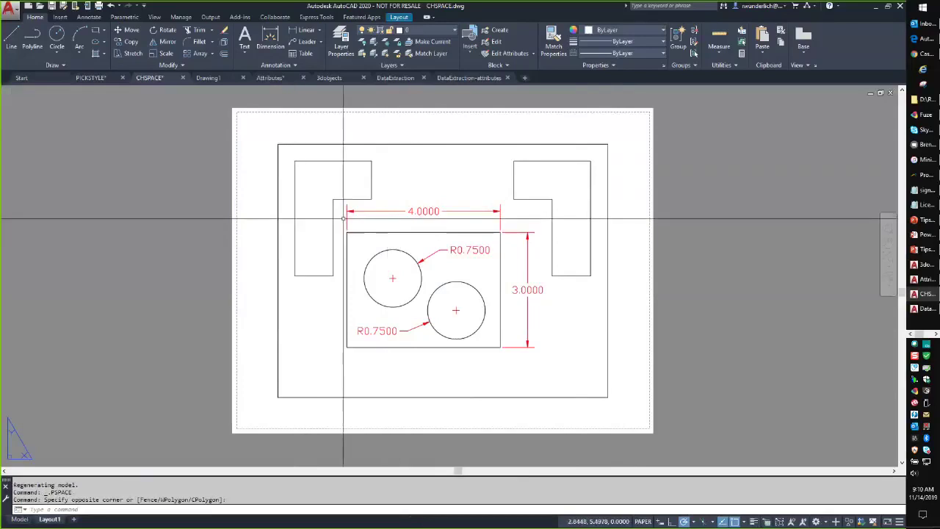
key(Escape)
Step: Activate model space in the viewport and transfer both L-shaped outlines back to paper space with Change Space
double_click(319, 308)
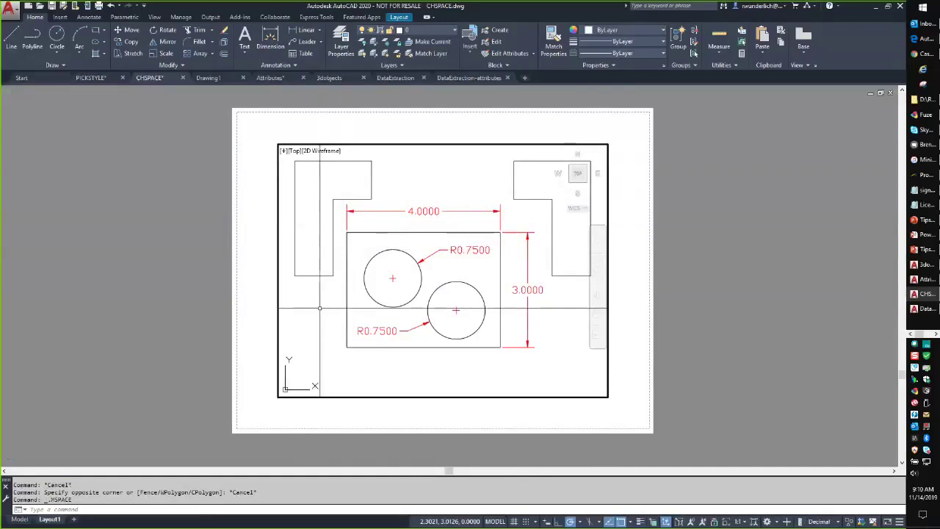
click(168, 64)
click(130, 79)
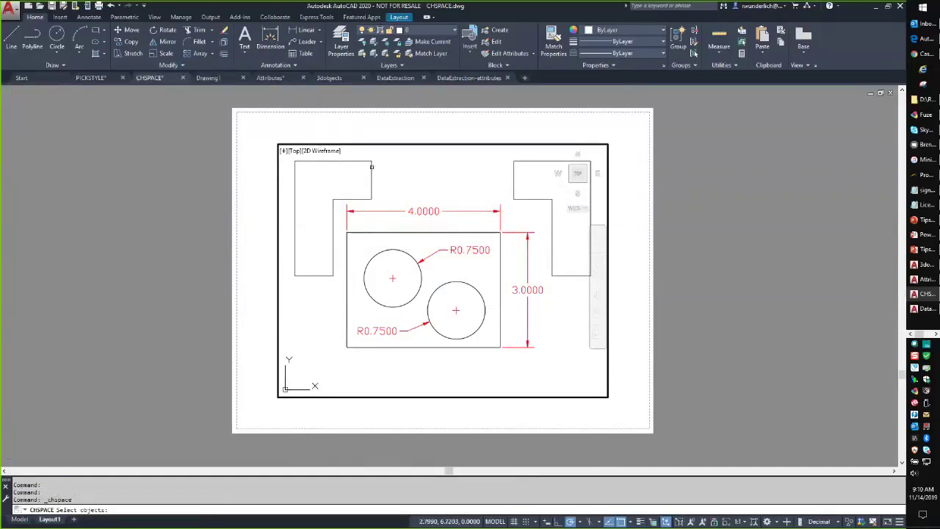
click(352, 160)
click(533, 162)
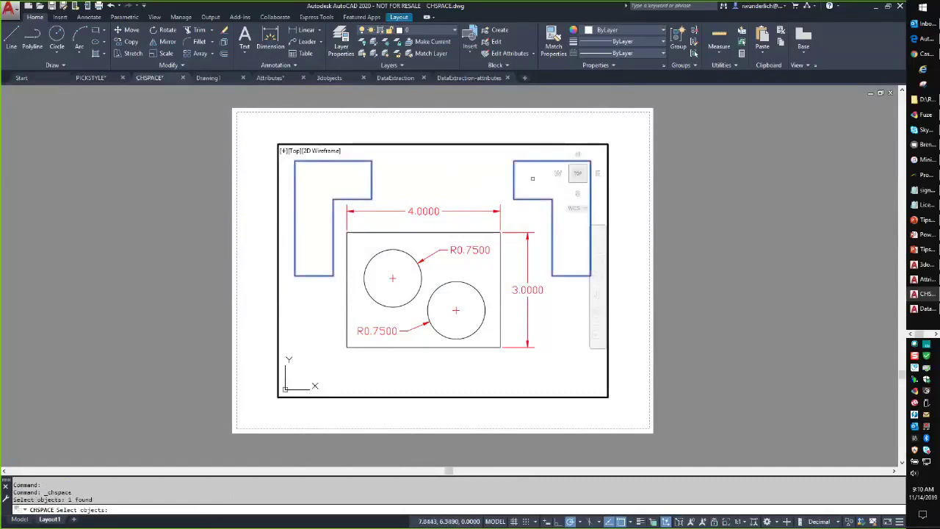
key(Return)
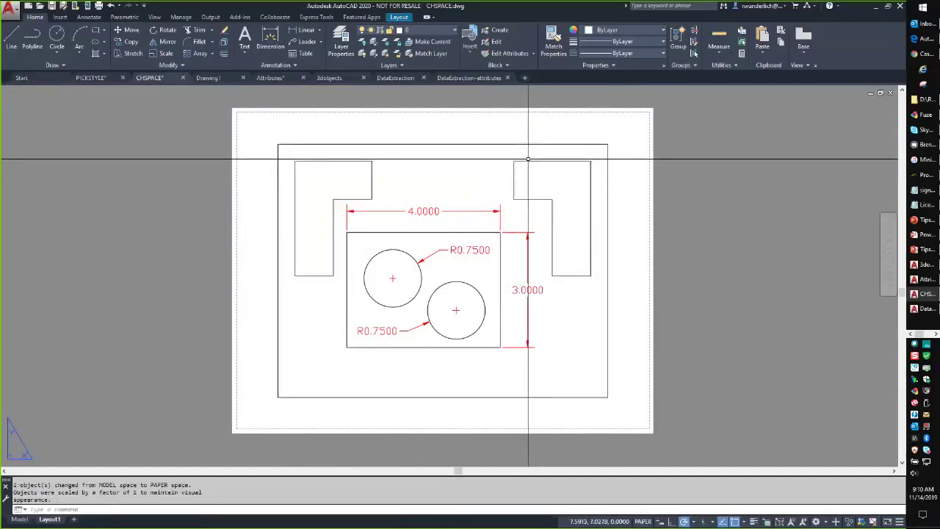
Step: Check that the L-shaped outlines can be selected in paper space, and clear the selection
click(522, 161)
click(463, 186)
click(346, 145)
key(Escape)
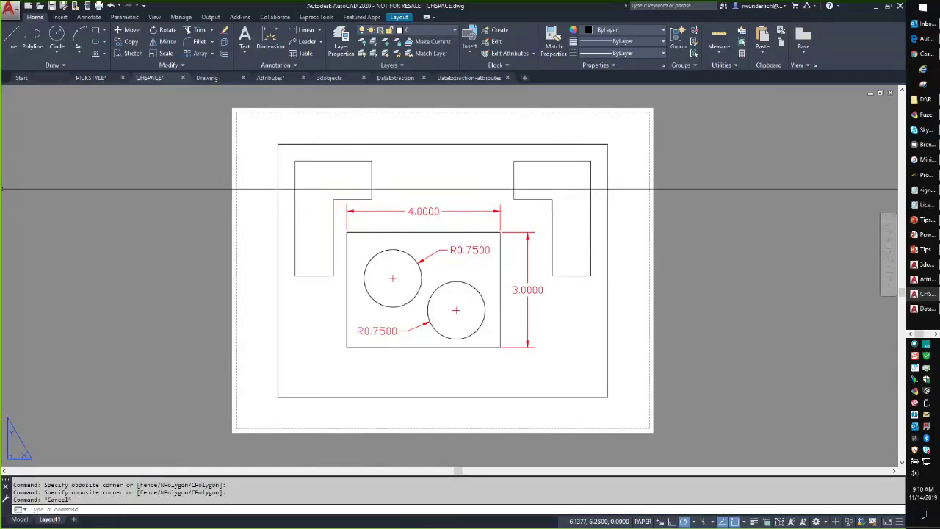
Step: Lock the display of the Layout1 viewport
click(279, 284)
right_click(281, 284)
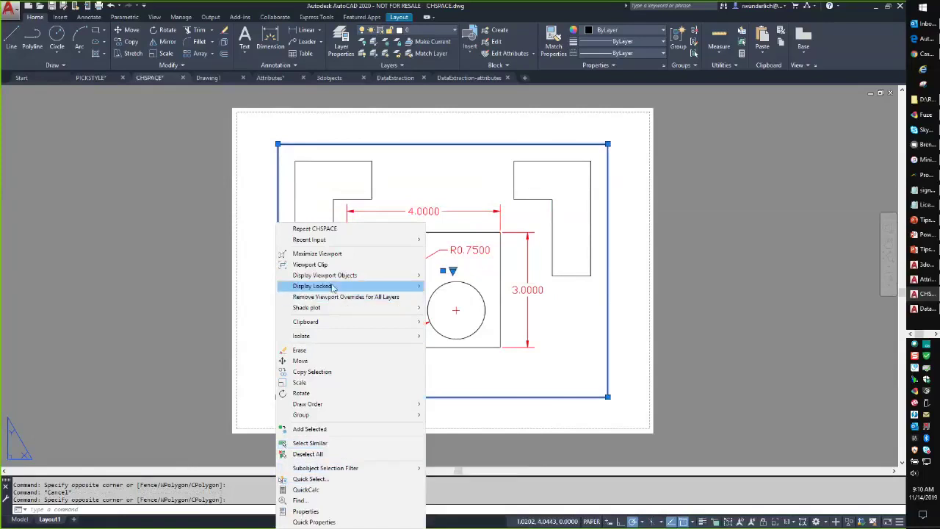
mouse_move(345, 286)
click(444, 286)
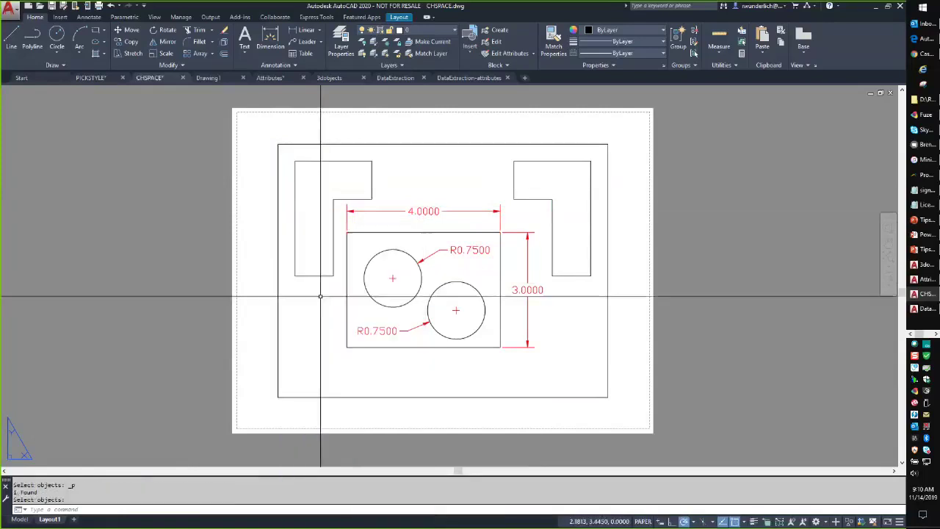
Step: Activate model space in the locked viewport and test zooming and panning around the dimensioned plate
double_click(330, 293)
scroll(369, 300, up, 6)
scroll(369, 300, down, 8)
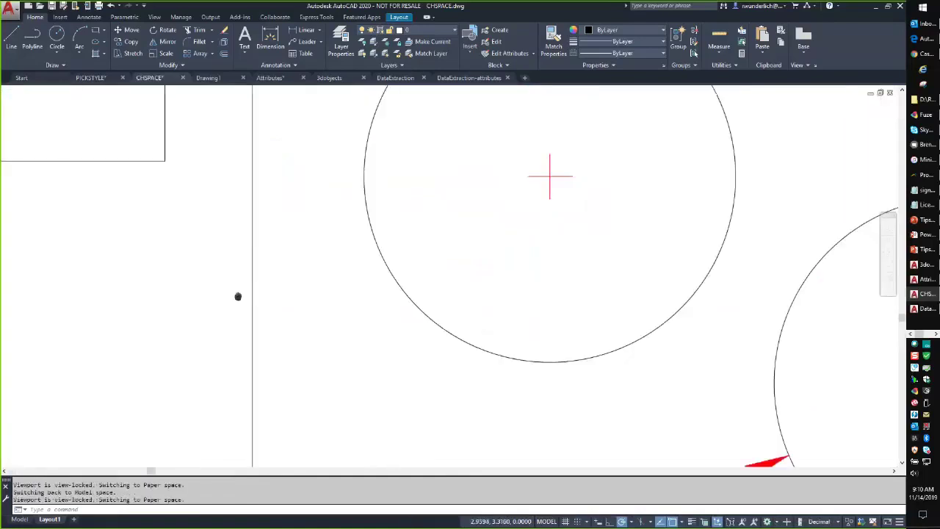
scroll(334, 257, up, 2)
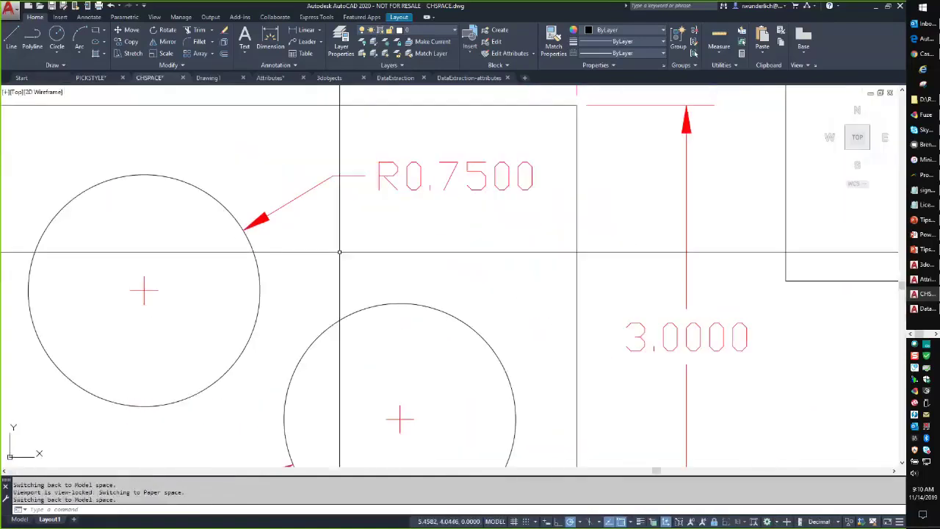
middle_drag(340, 252, 436, 231)
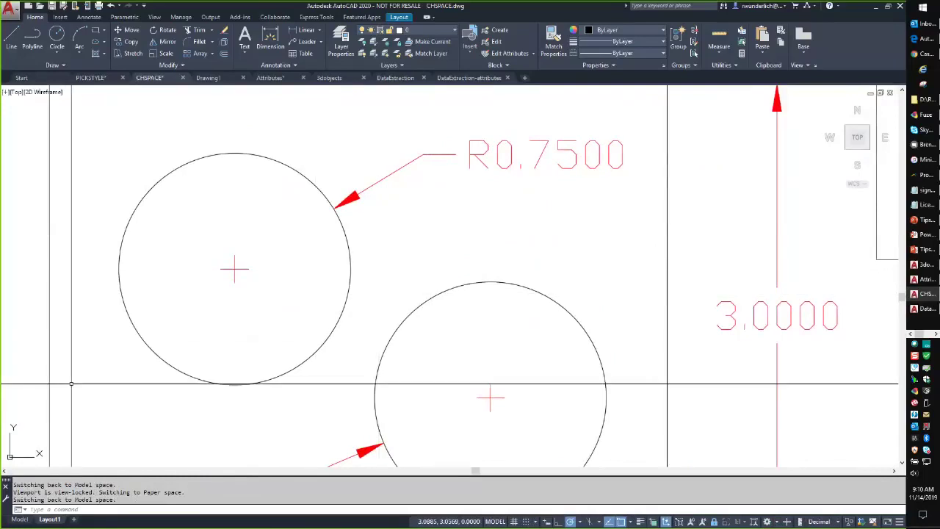
scroll(278, 288, down, 4)
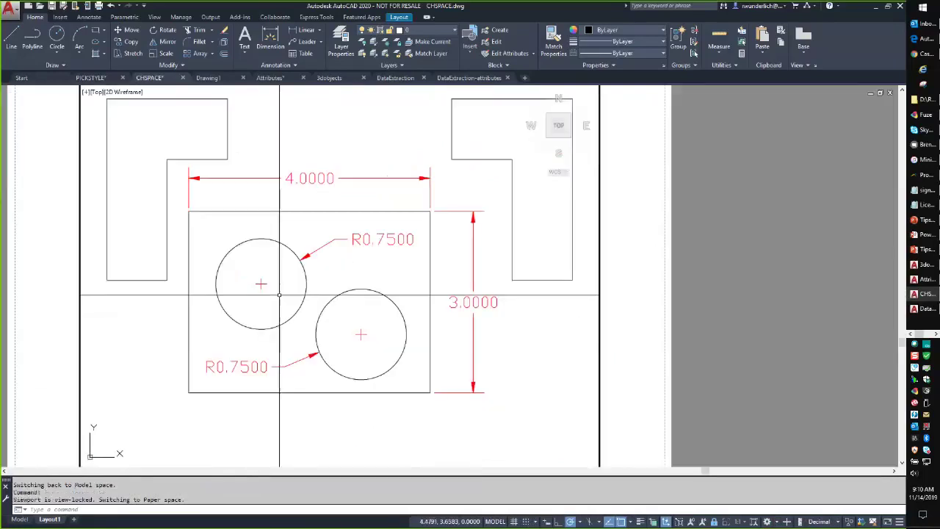
scroll(496, 281, up, 1)
key(Escape)
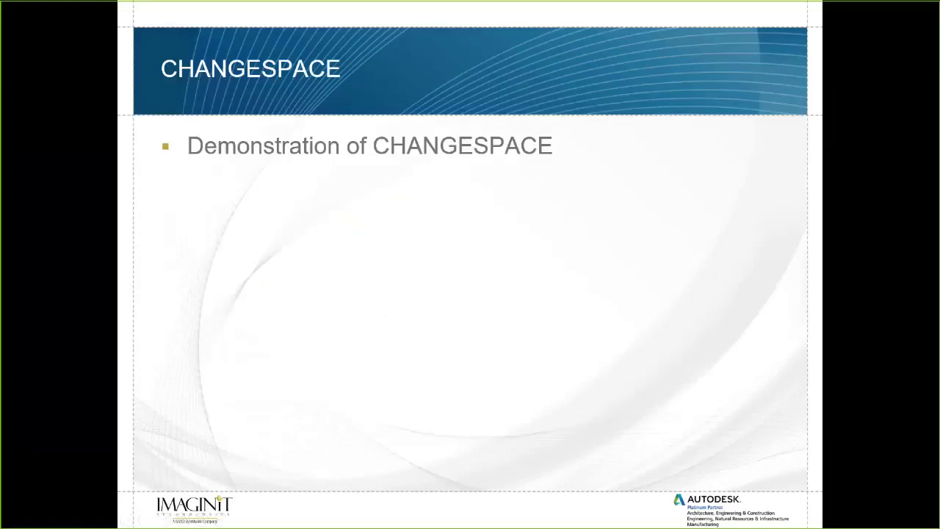
key(Page_Down)
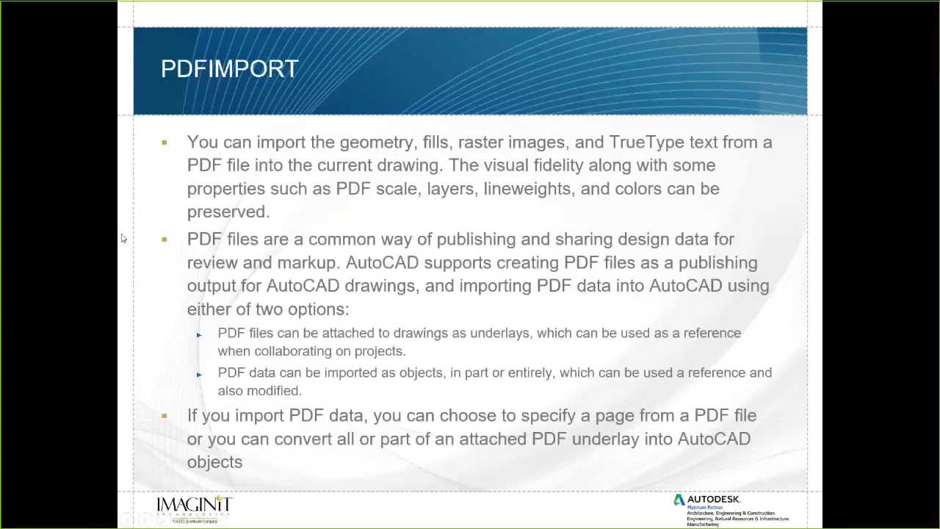
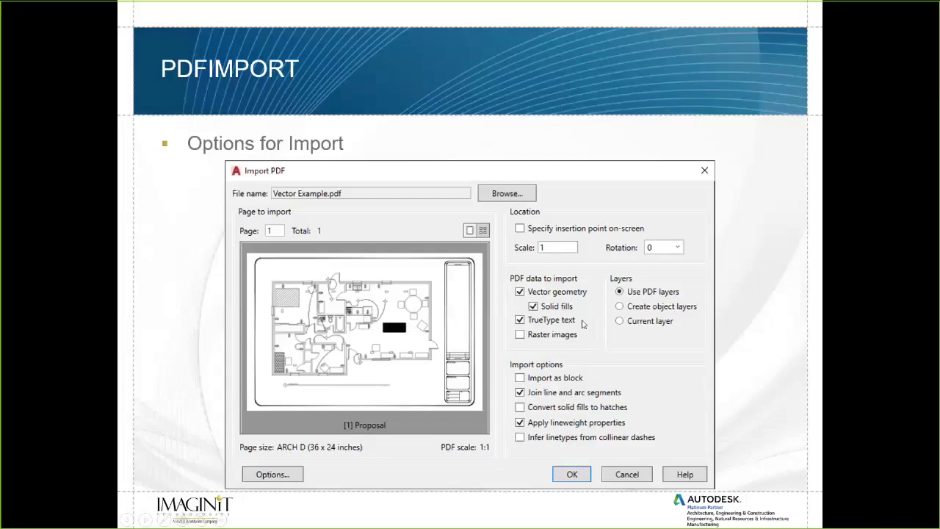
key(Right)
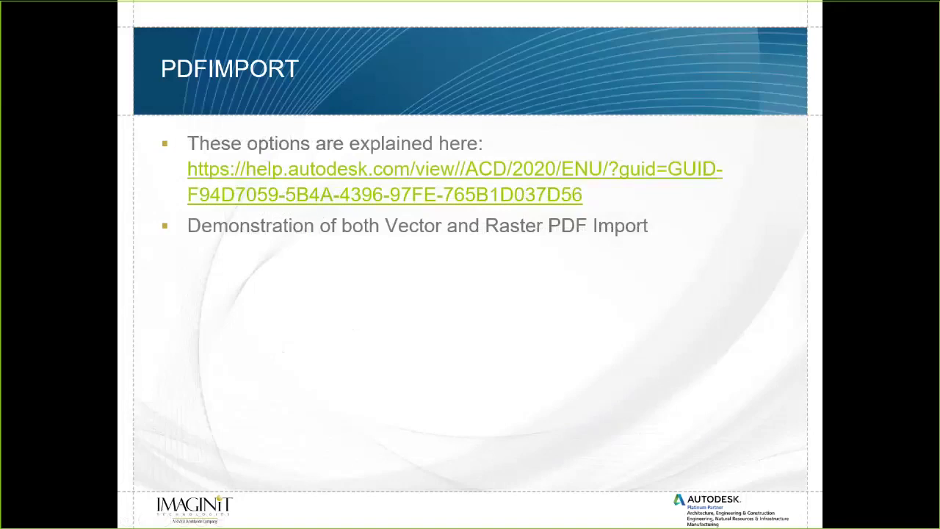
Step: Switch to Drawing1 in AutoCAD and choose Vector Example.pdf from the Webinar folder on drive D for PDF import
key(alt+Tab)
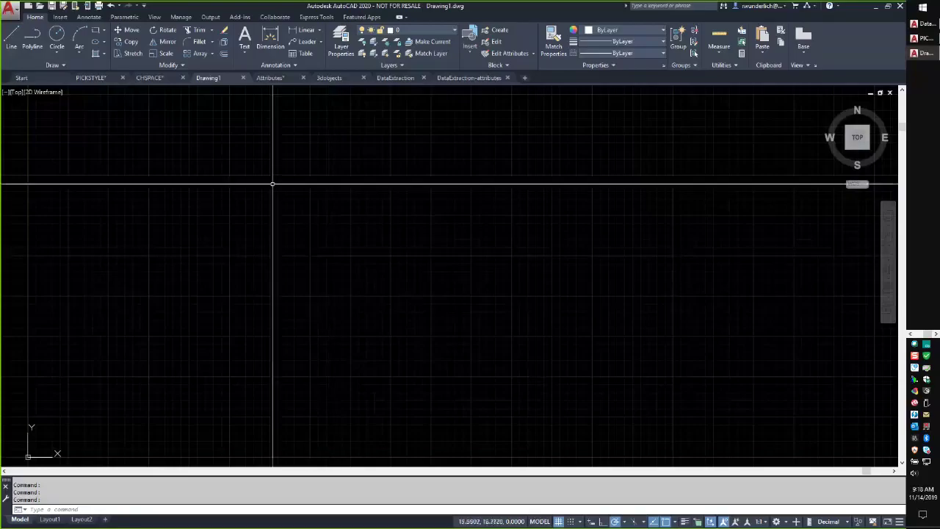
click(59, 17)
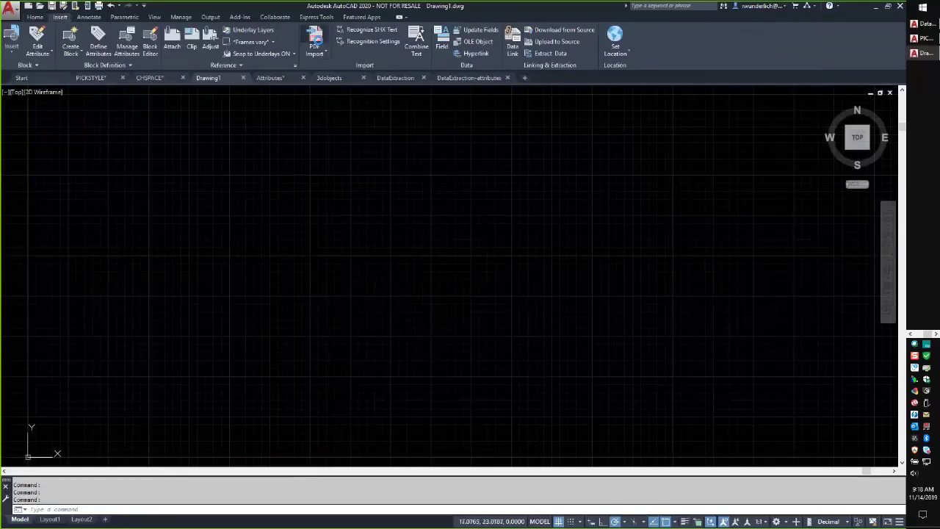
click(419, 163)
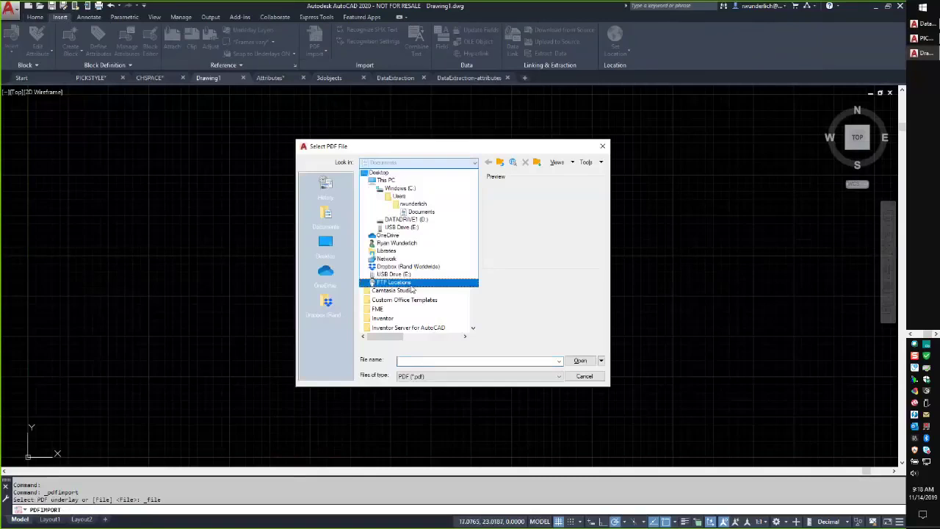
click(404, 219)
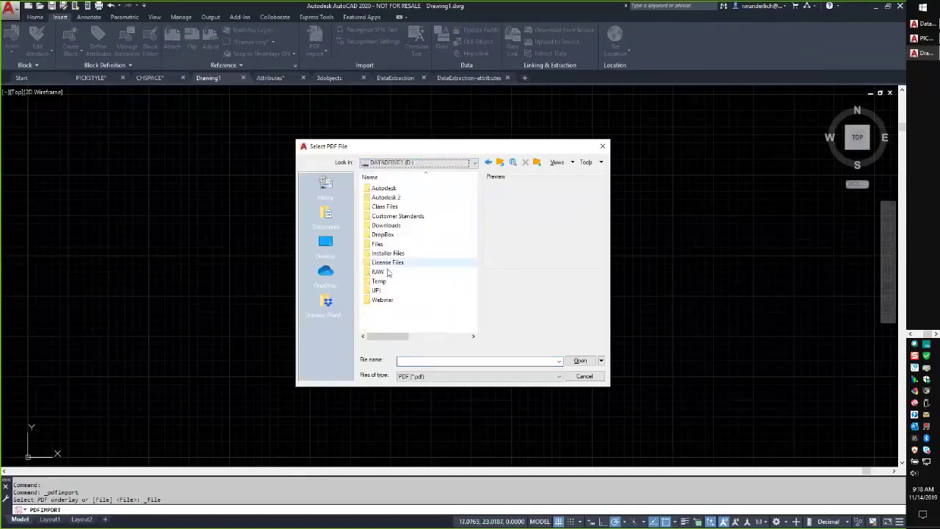
double_click(396, 297)
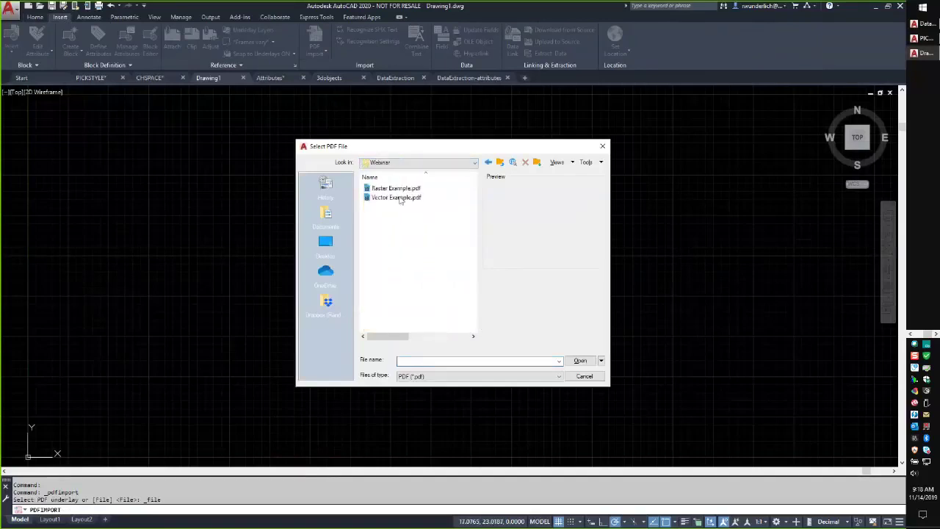
click(400, 197)
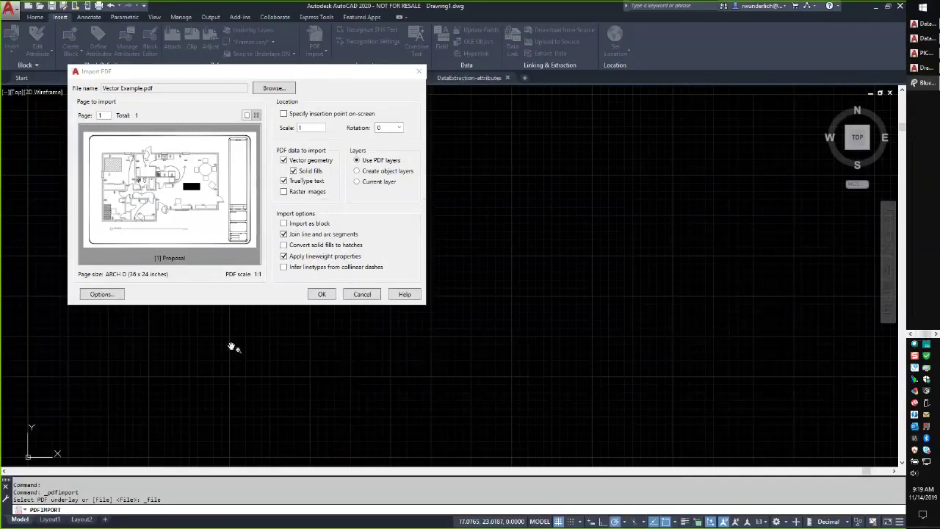
Step: Examine the floor plan's title and scale note in Vector Example.pdf in Bluebeam Revu
scroll(249, 431, up, 5)
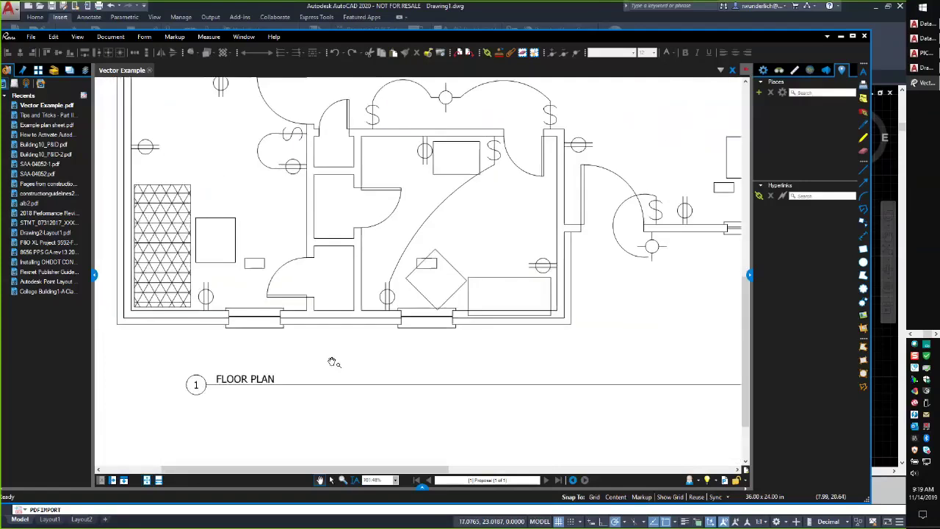
scroll(472, 326, up, 5)
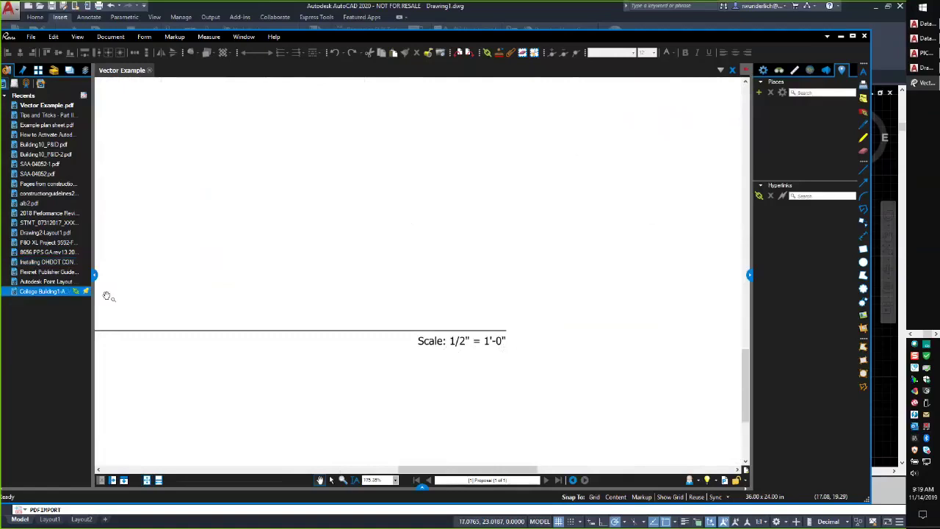
Step: Close Revu and import Vector Example.pdf into AutoCAD at scale 24 as a block, including raster images, solid fills as hatches and inferred linetypes
click(864, 36)
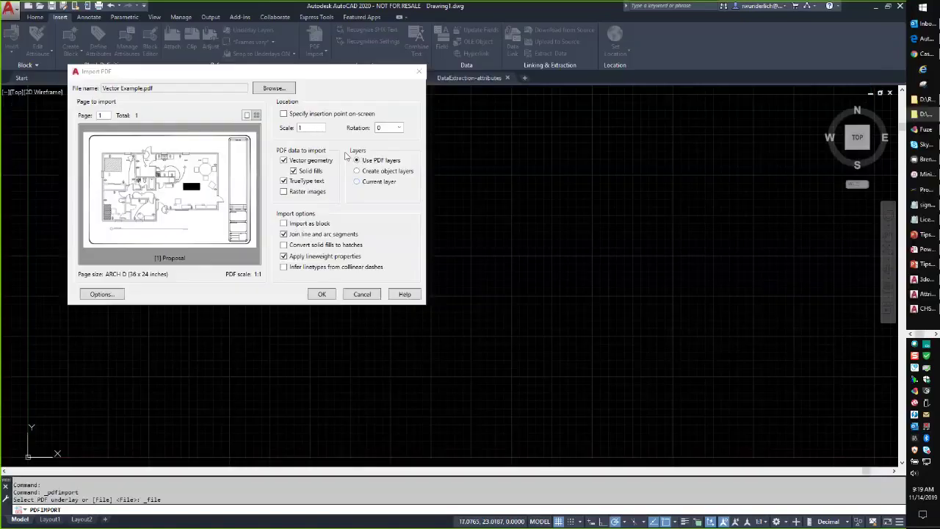
drag(308, 126, 296, 128)
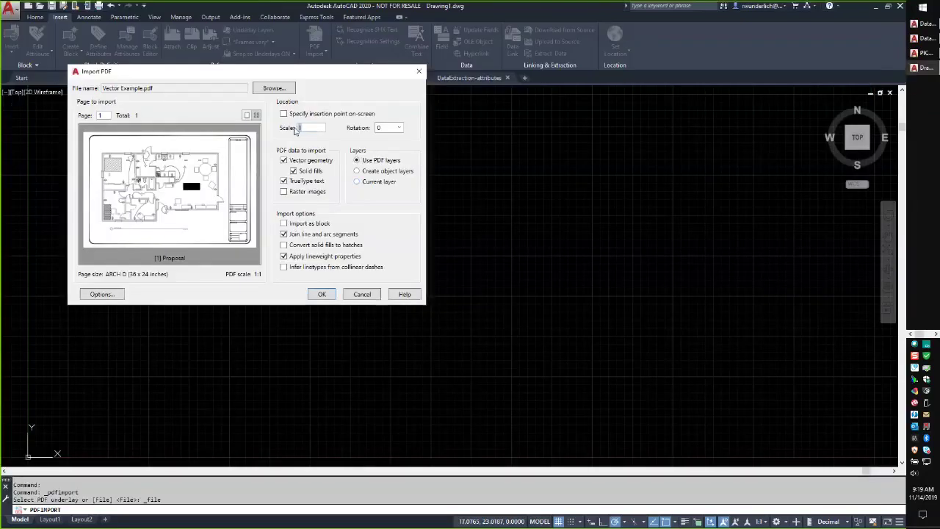
text(24)
click(283, 191)
click(284, 223)
click(283, 255)
click(284, 255)
click(284, 267)
click(284, 245)
click(321, 295)
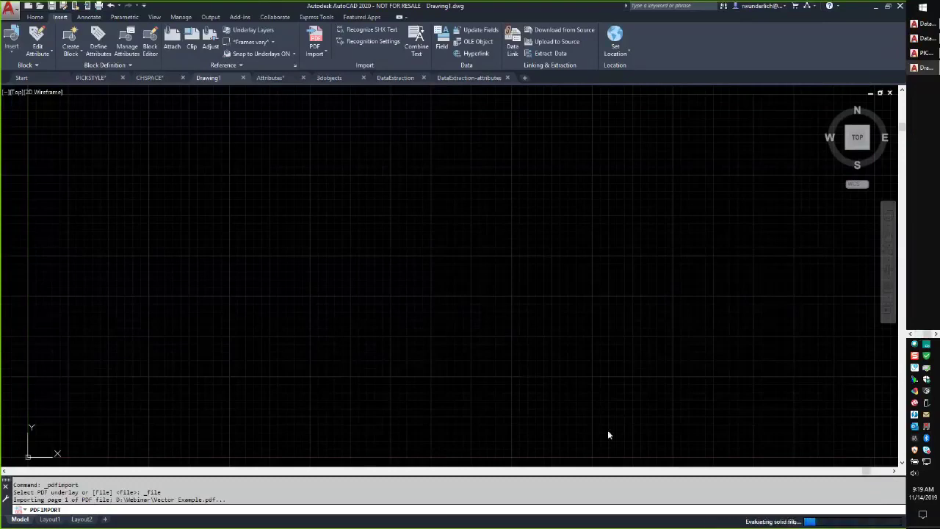
Step: Measure the width of the door opening in the imported floor plan's lower wall with DIST
scroll(492, 270, up, 8)
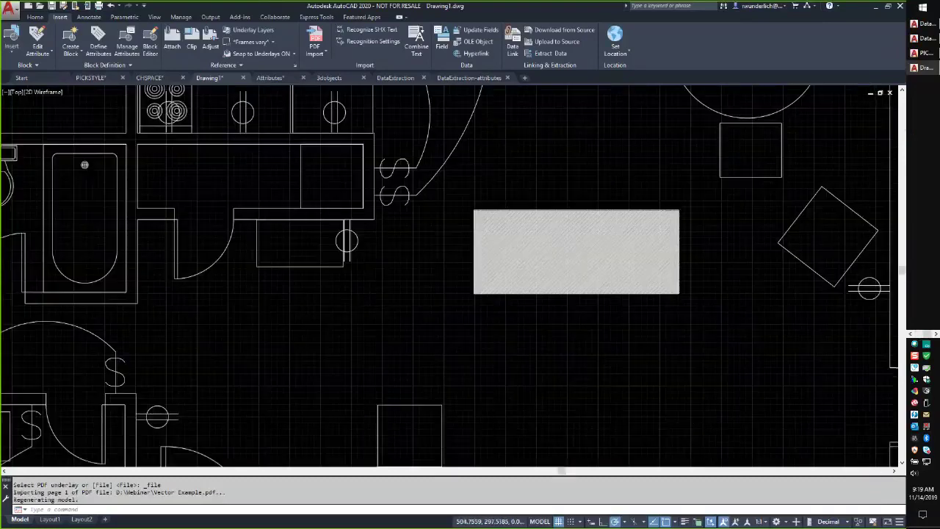
scroll(492, 270, up, 4)
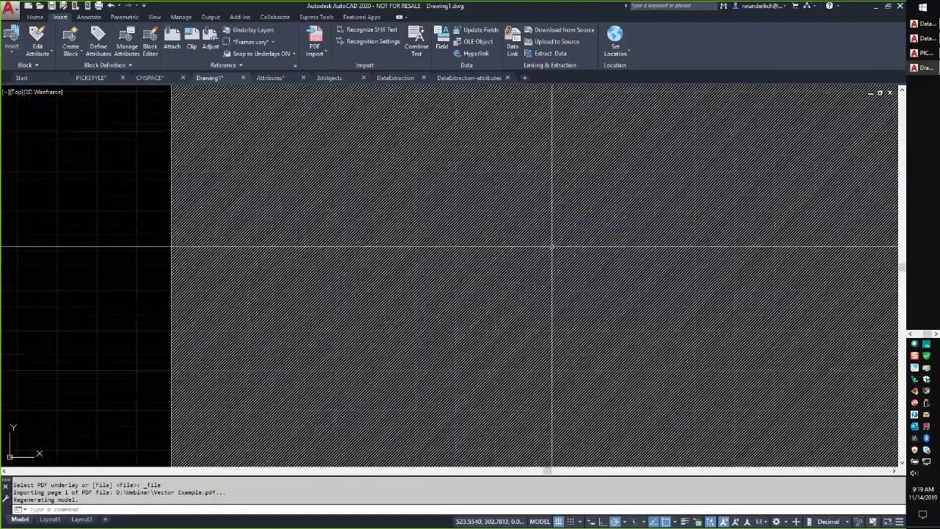
scroll(436, 283, up, 3)
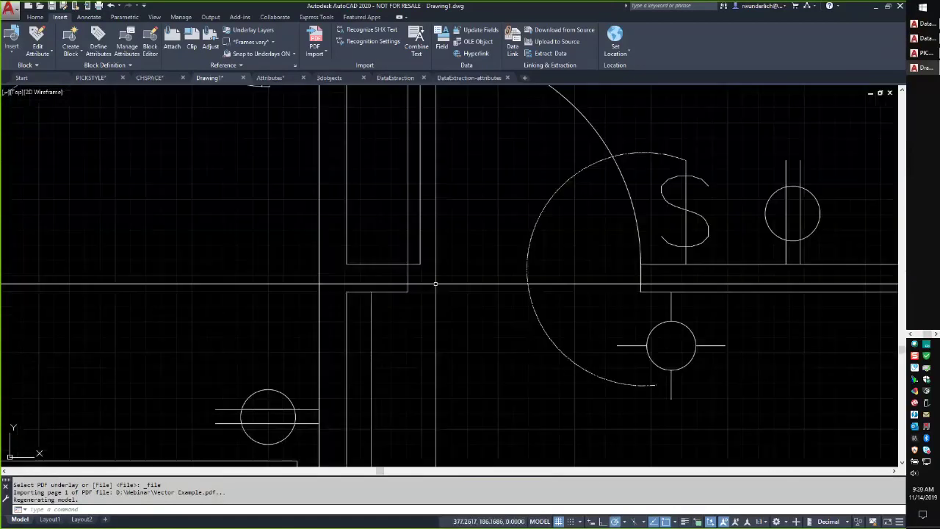
text(di)
key(Return)
click(408, 291)
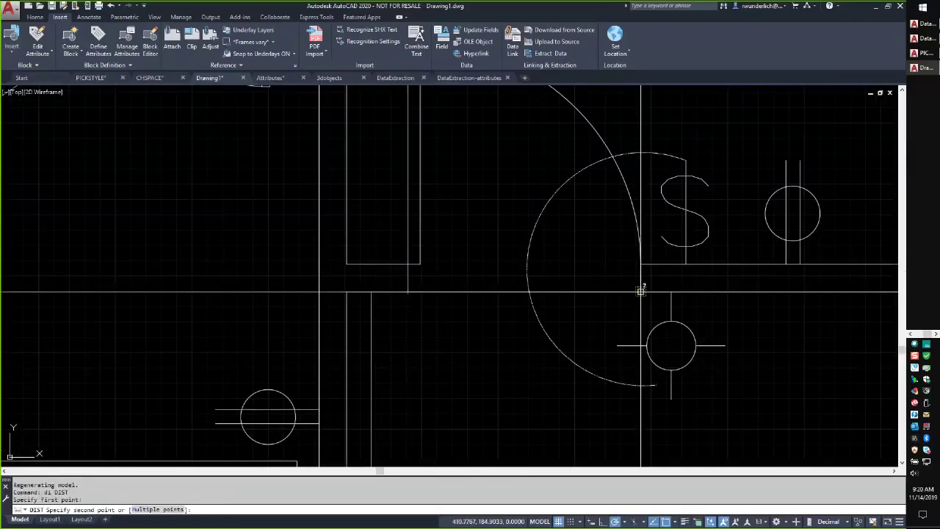
click(641, 291)
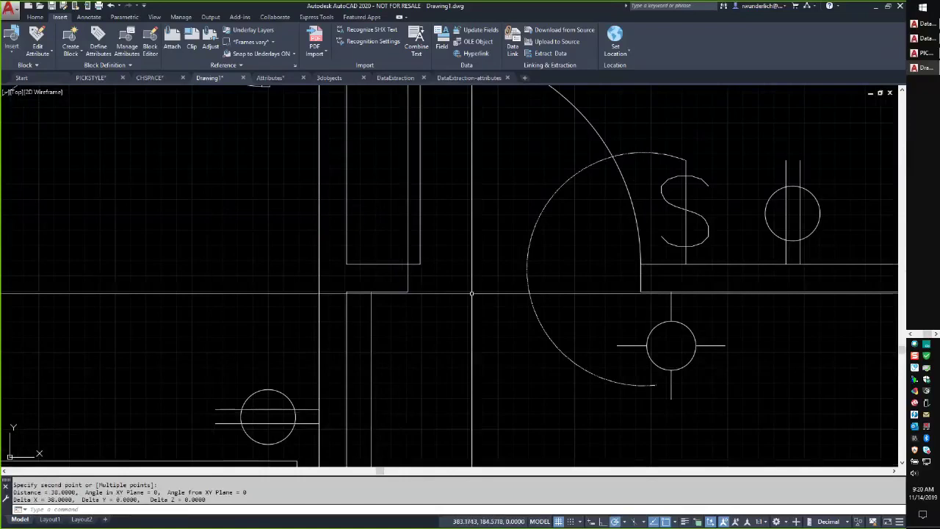
Step: Explode the imported floor plan block into individual objects
scroll(471, 293, down, 10)
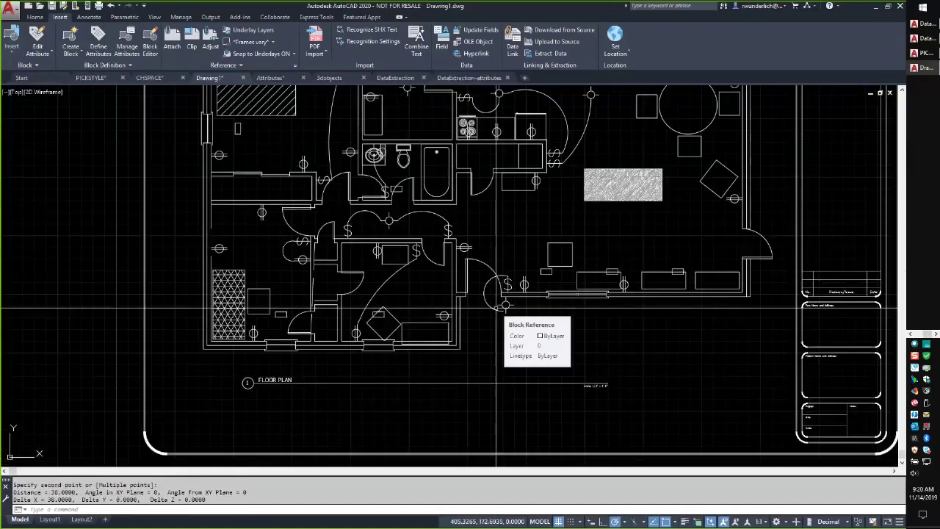
scroll(467, 192, down, 5)
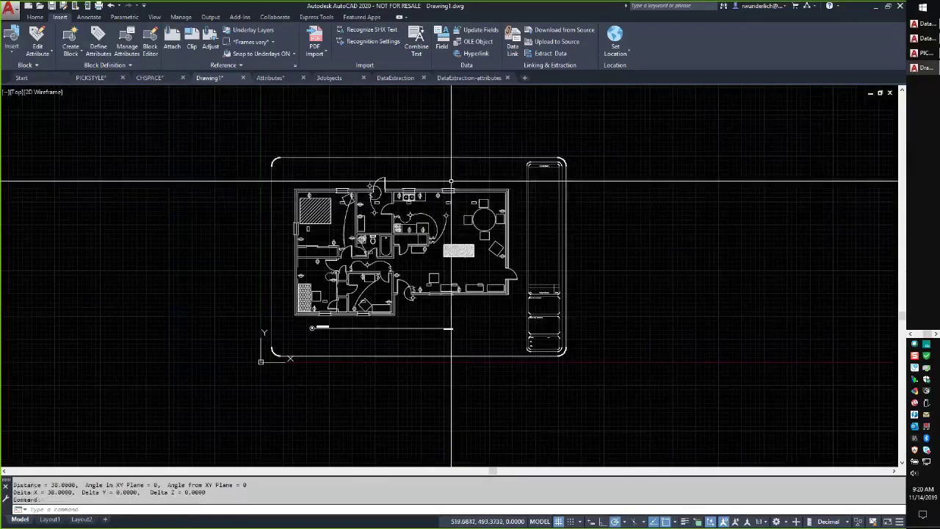
key(Escape)
click(419, 179)
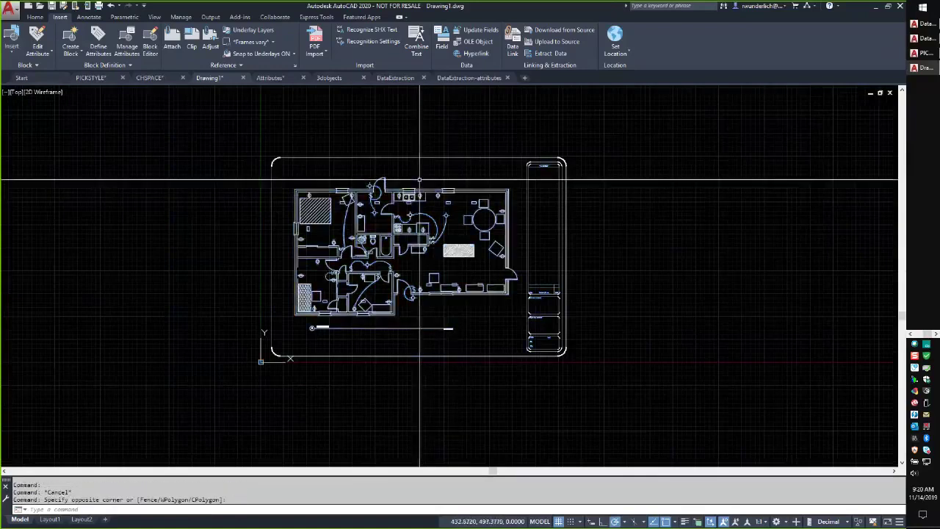
click(562, 338)
text(x)
key(Return)
Step: Erase the title block and the sheet border around the floor plan, including the leftover corner pieces
scroll(559, 353, up, 6)
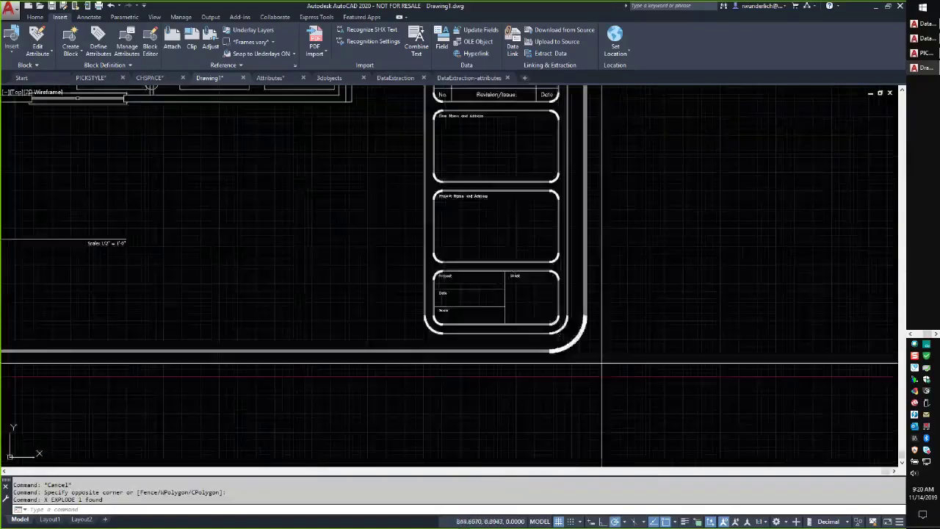
scroll(602, 362, down, 5)
click(586, 402)
click(538, 127)
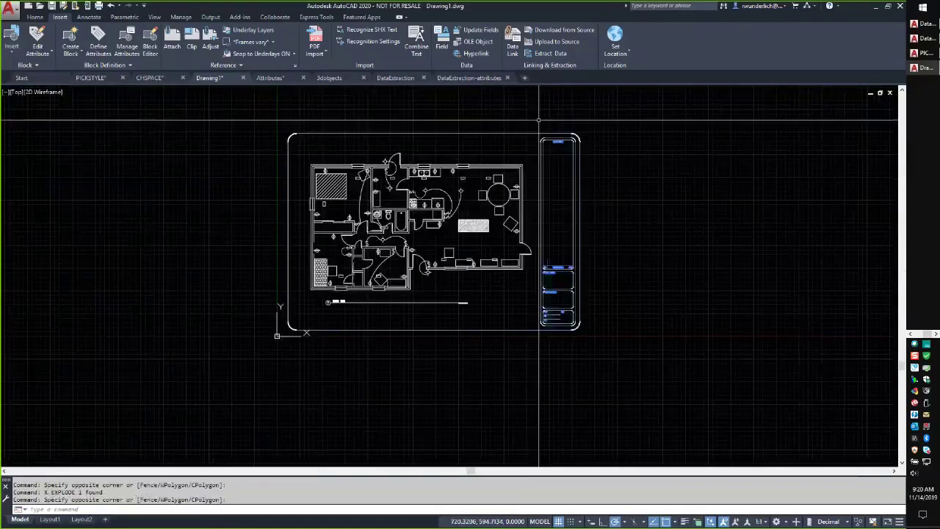
key(Delete)
click(304, 124)
click(288, 163)
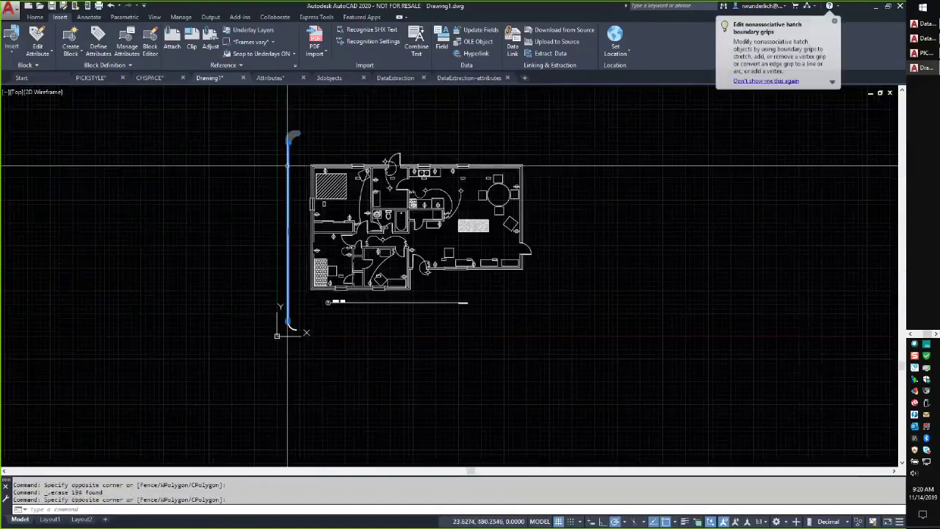
key(Delete)
scroll(292, 319, up, 6)
click(289, 286)
click(311, 309)
key(Delete)
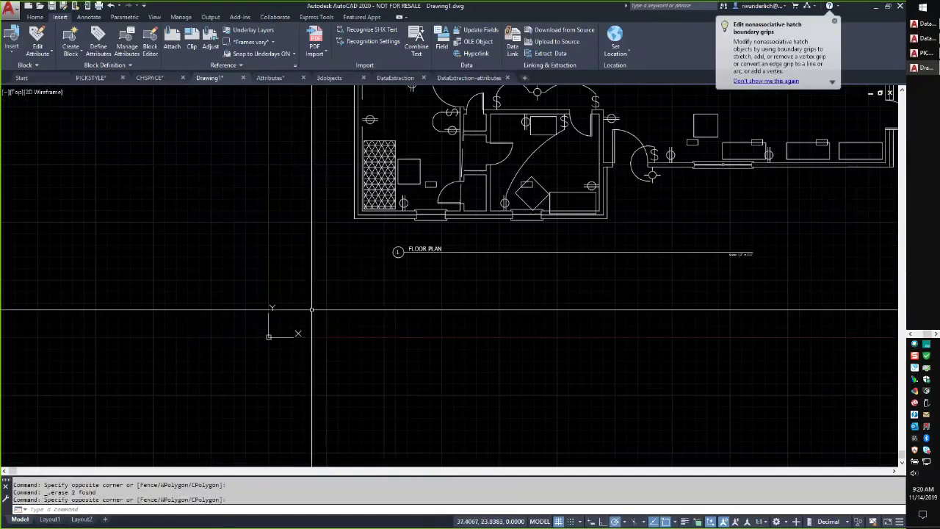
Step: Examine the exploded door swing arcs near the entrance by selecting them, and clear the selection
scroll(420, 204, up, 5)
scroll(421, 204, down, 5)
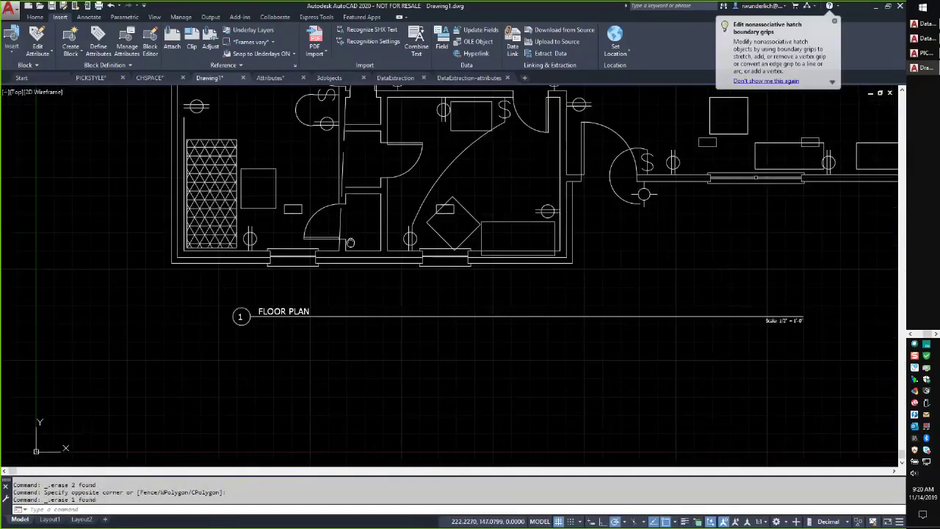
middle_drag(375, 235, 325, 299)
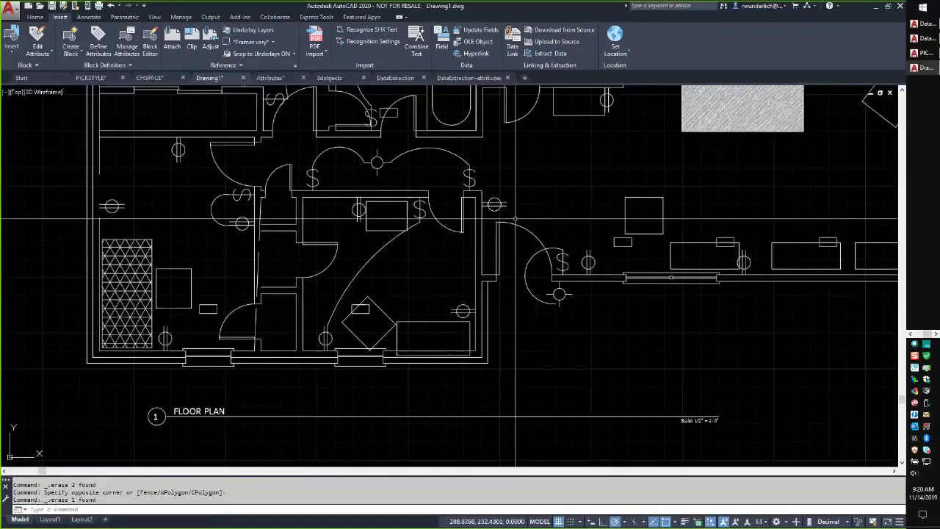
click(543, 250)
click(457, 235)
scroll(456, 235, up, 5)
key(Escape)
scroll(430, 224, down, 2)
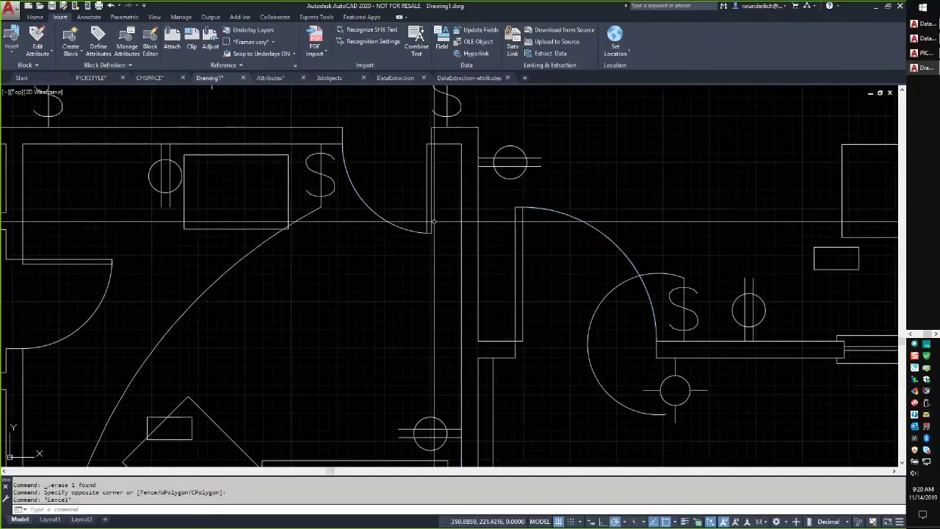
Step: Inspect individual lines of the dense hatched rectangle and the triangular hatch pattern by selecting them, and clear the selection
scroll(430, 224, down, 3)
middle_drag(616, 198, 609, 228)
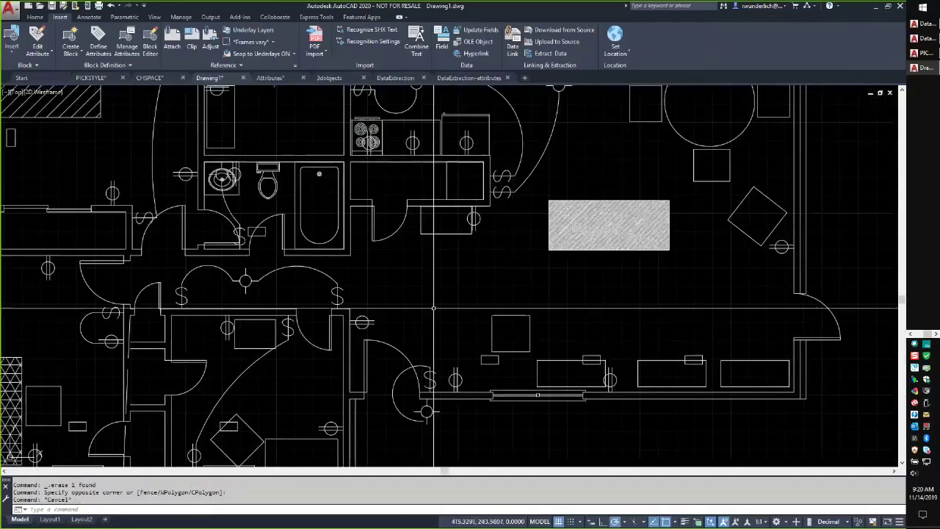
scroll(604, 230, up, 4)
click(607, 222)
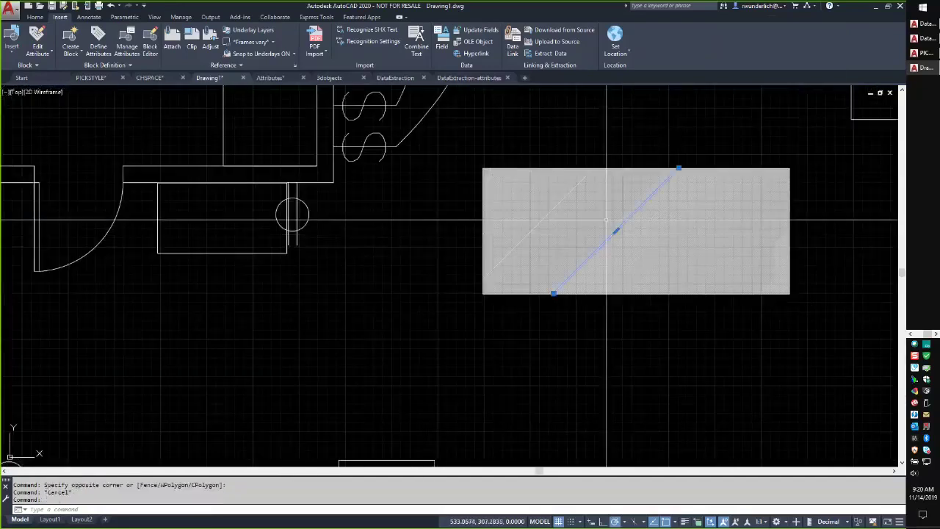
scroll(606, 220, up, 5)
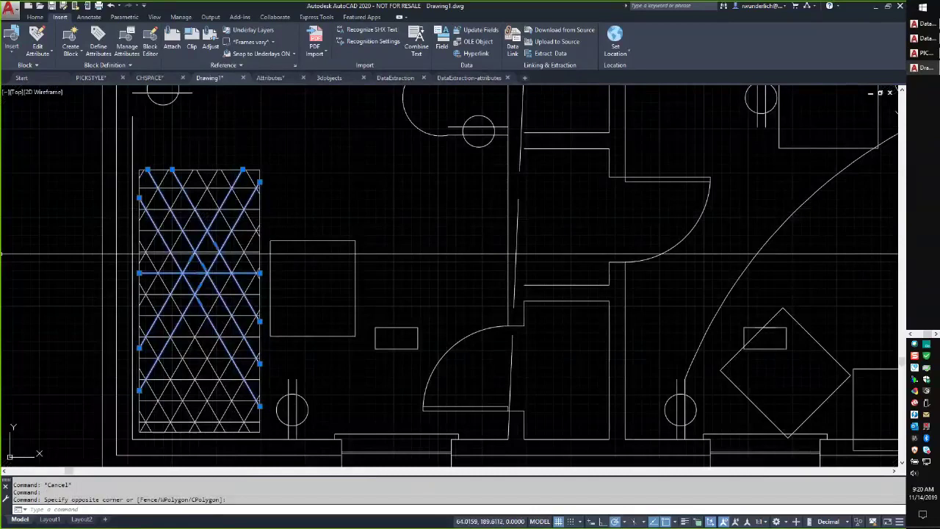
scroll(417, 256, down, 2)
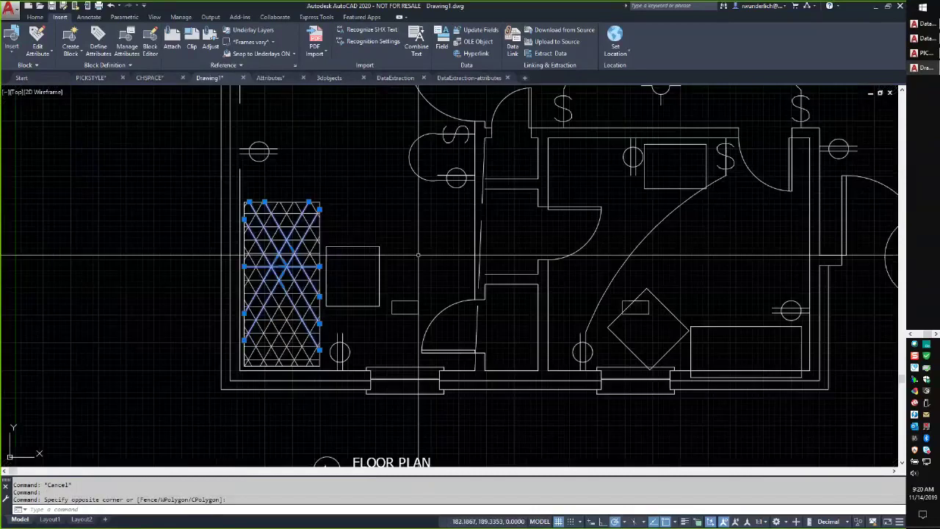
scroll(417, 256, down, 3)
key(Escape)
Step: Examine the kitchen fixtures, dining area and overall layout of the imported floor plan
middle_drag(353, 321, 264, 298)
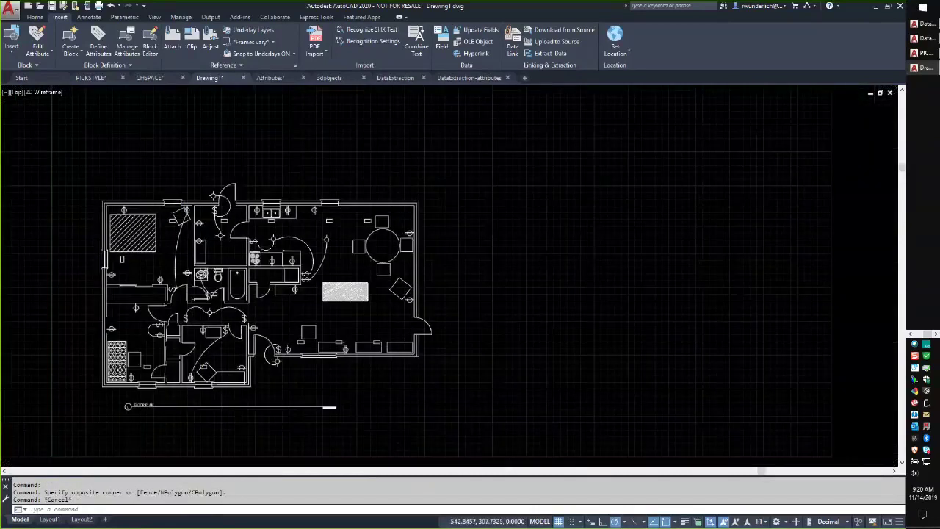
scroll(259, 259, up, 8)
scroll(258, 259, down, 4)
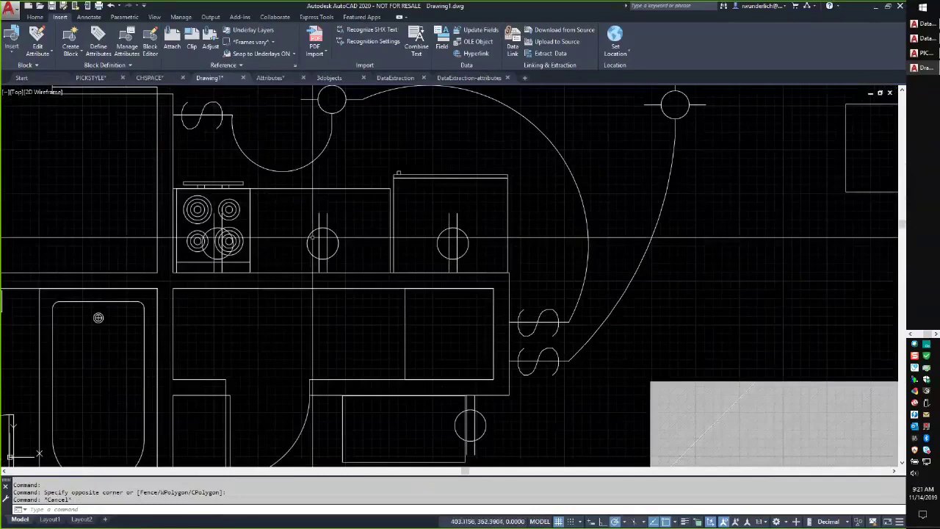
scroll(383, 272, down, 4)
click(499, 287)
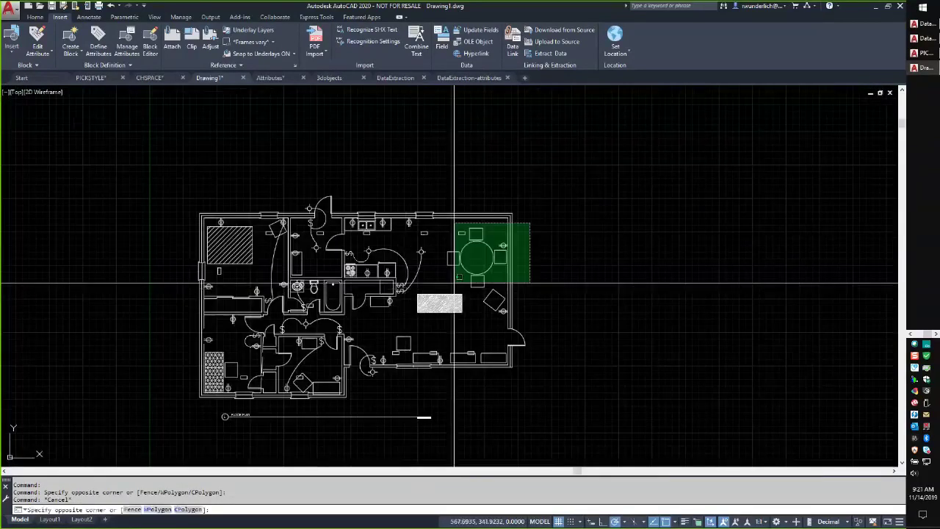
key(Escape)
middle_drag(543, 251, 428, 272)
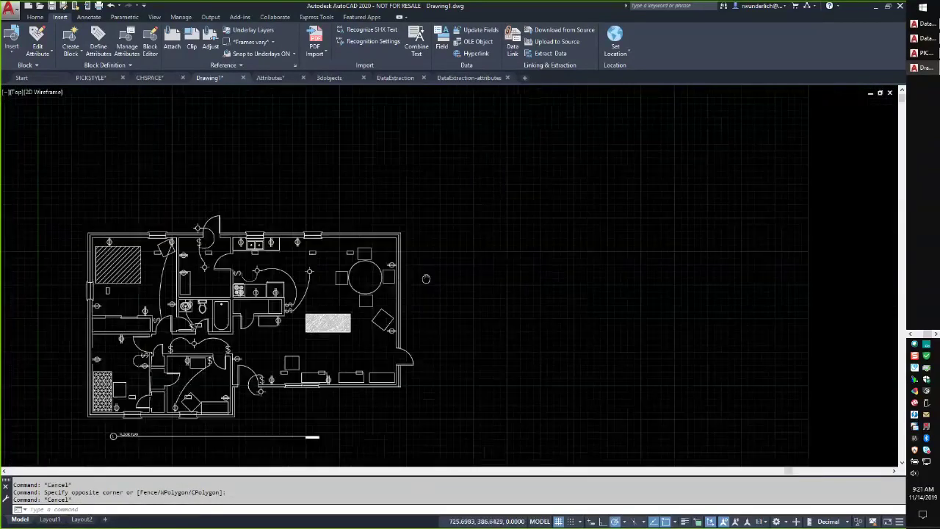
middle_drag(251, 413, 375, 351)
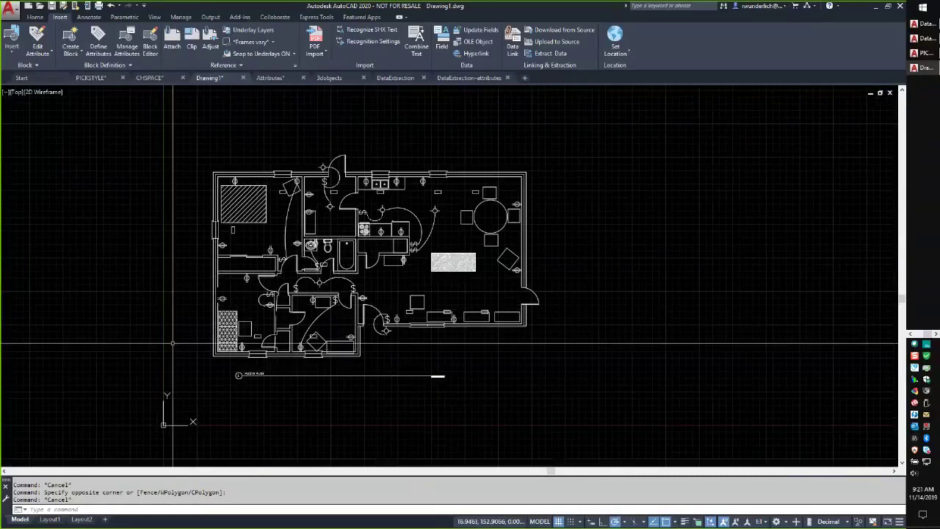
Step: Import page 2 of Raster Example.pdf at scale 1, picking its insertion point on screen in the empty area right of the floor plan
middle_drag(478, 301, 313, 322)
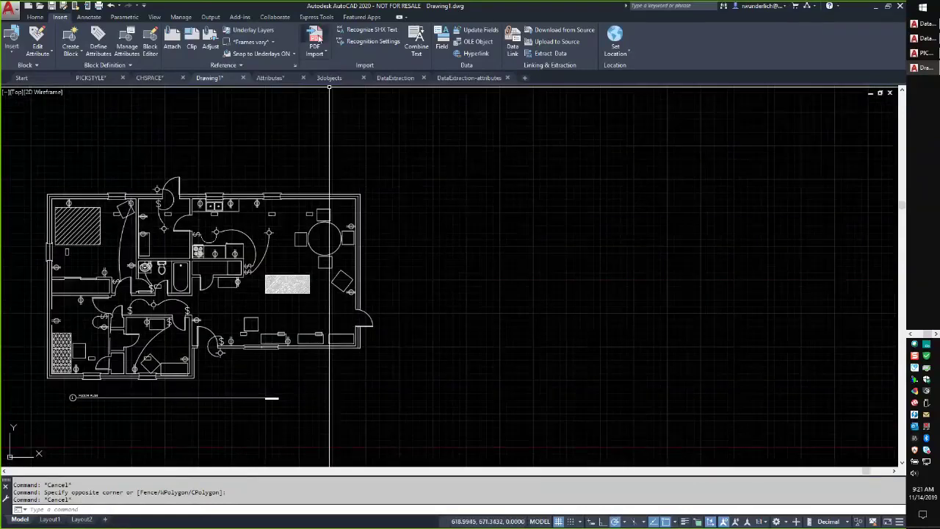
click(314, 37)
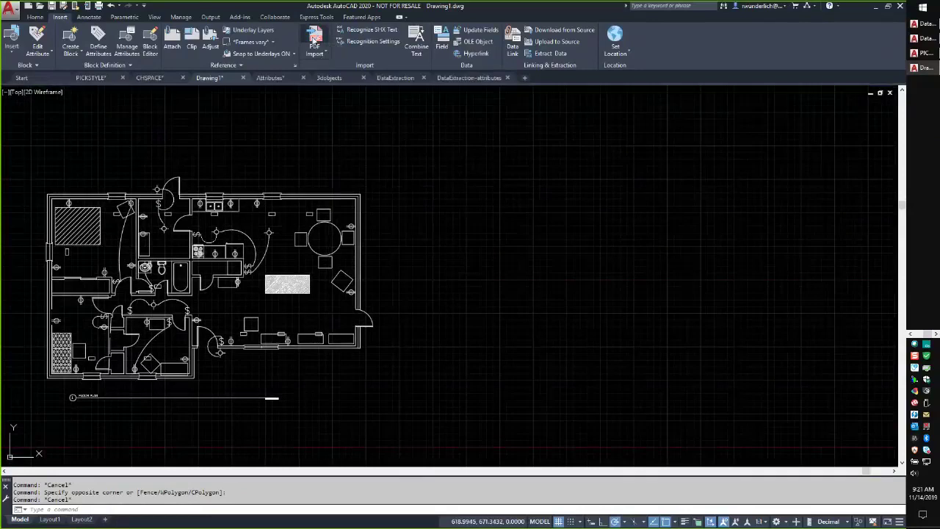
click(389, 189)
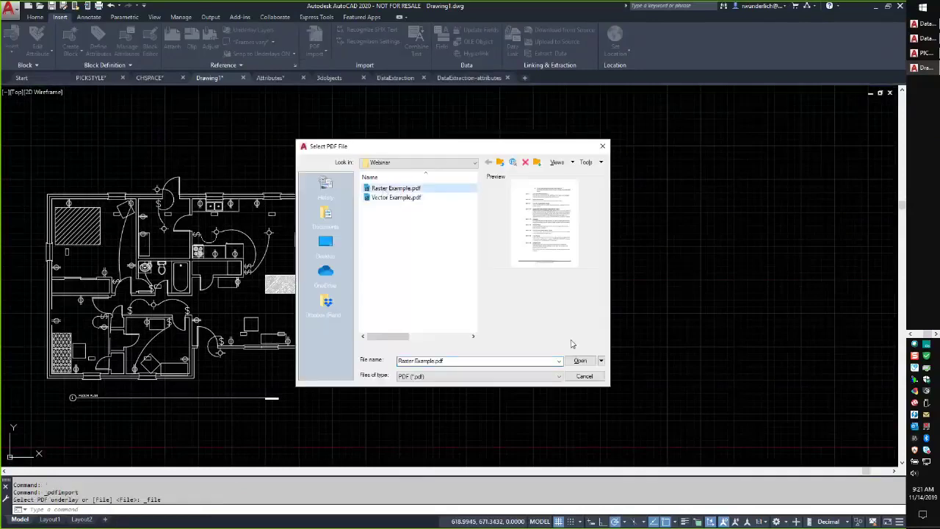
click(580, 361)
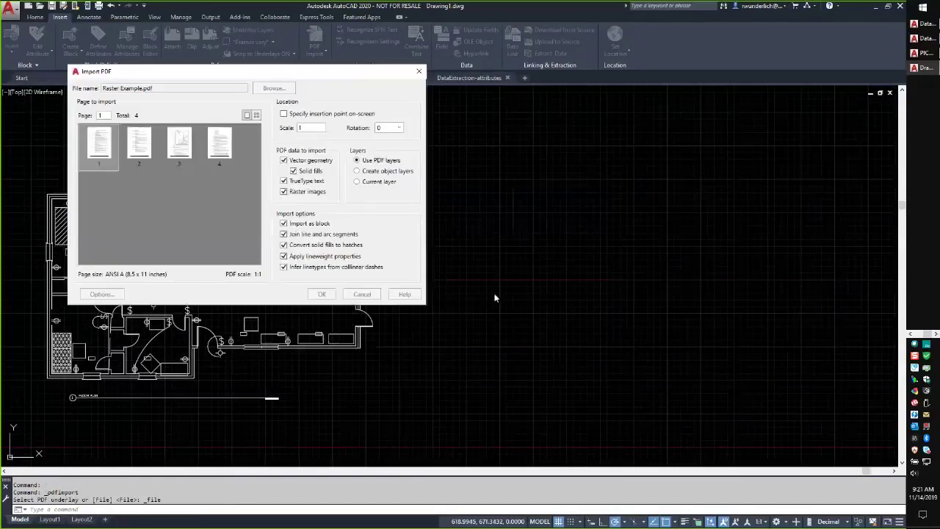
click(145, 149)
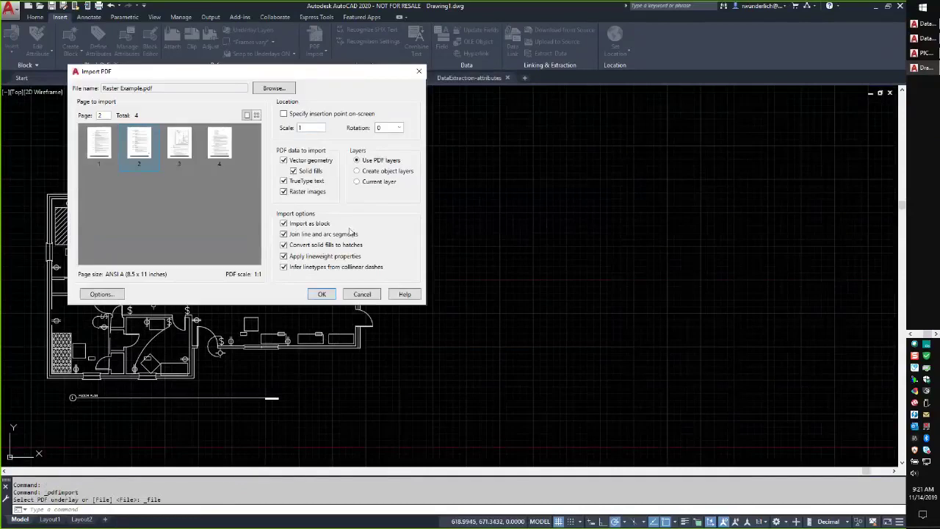
click(286, 115)
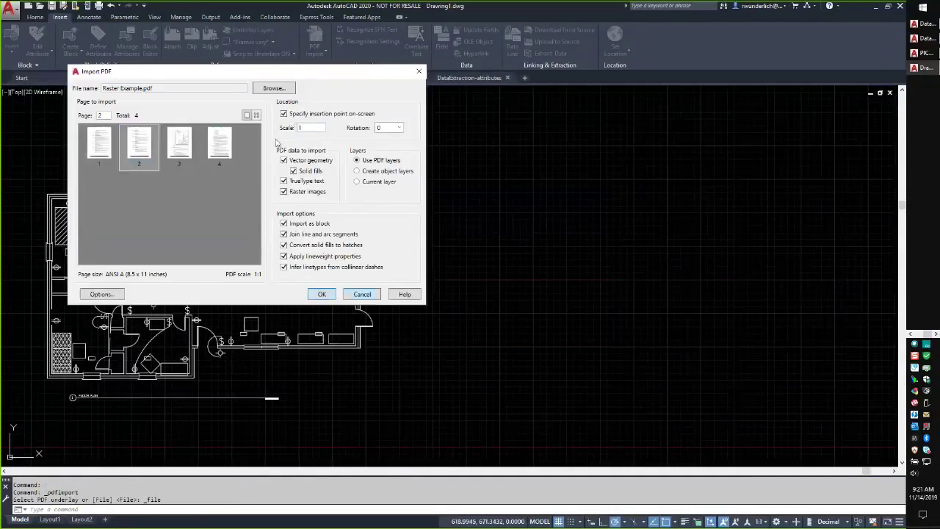
click(321, 294)
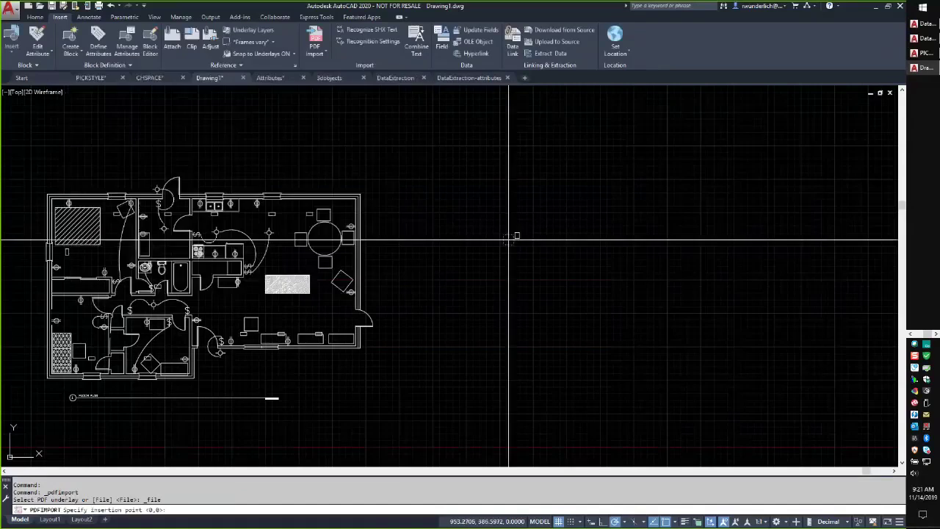
click(510, 236)
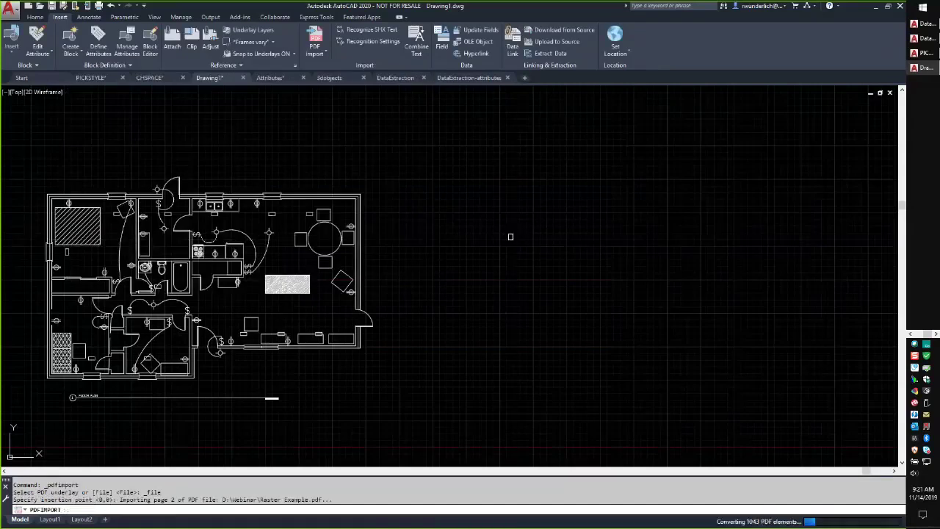
Step: Examine the imported storage tank specification page up close to check how its text came in
scroll(511, 236, up, 5)
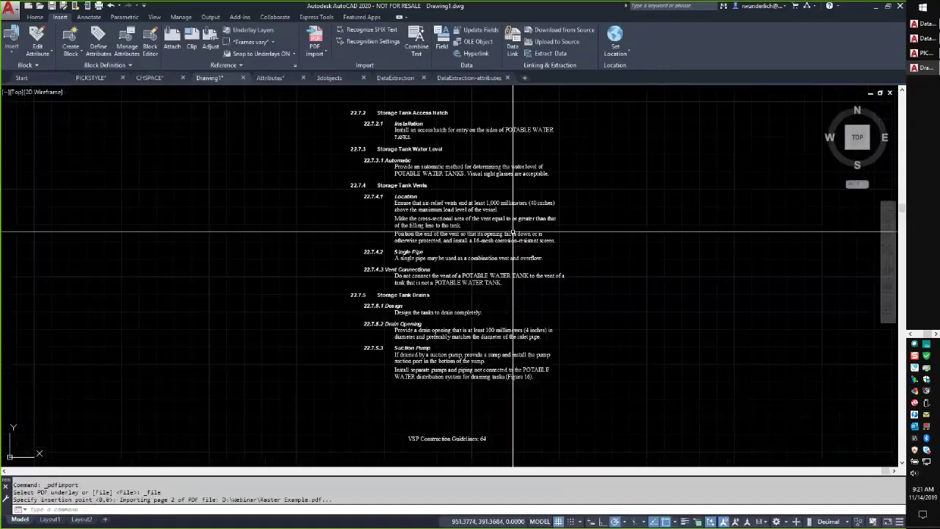
scroll(513, 232, up, 6)
scroll(417, 217, down, 3)
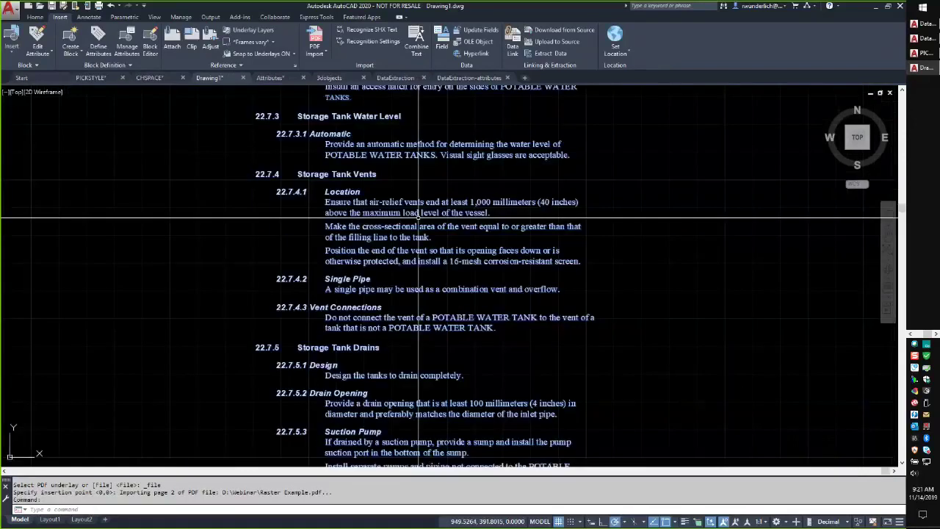
scroll(418, 217, down, 3)
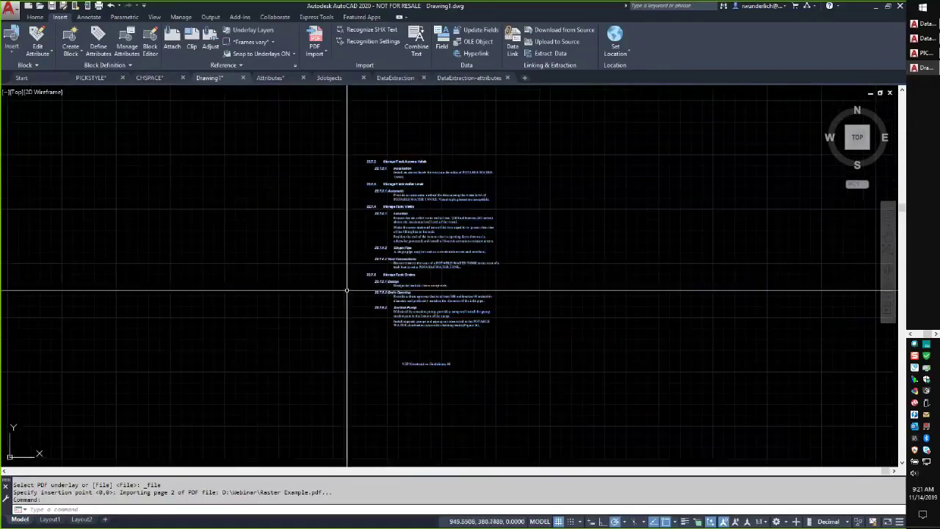
Step: Display the External References palette with the XR command to check which files the drawing references
key(Escape)
text(xr)
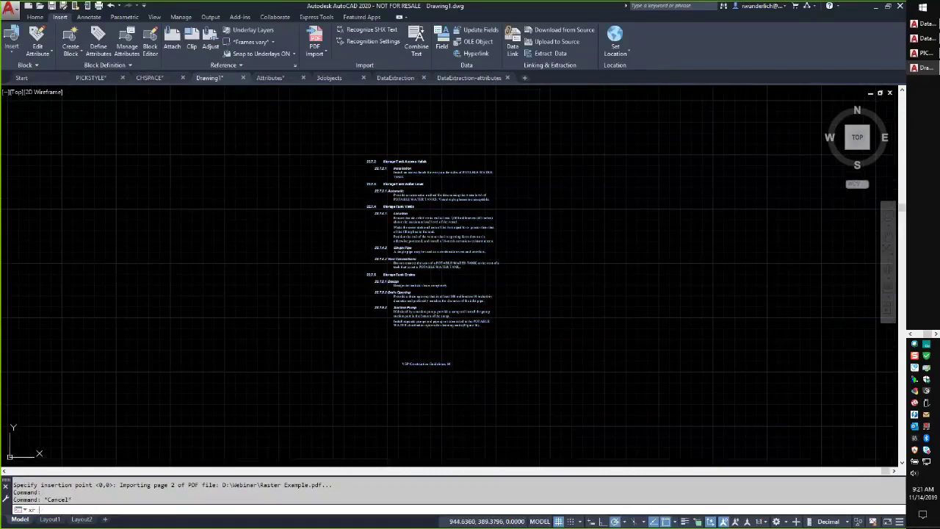
key(Return)
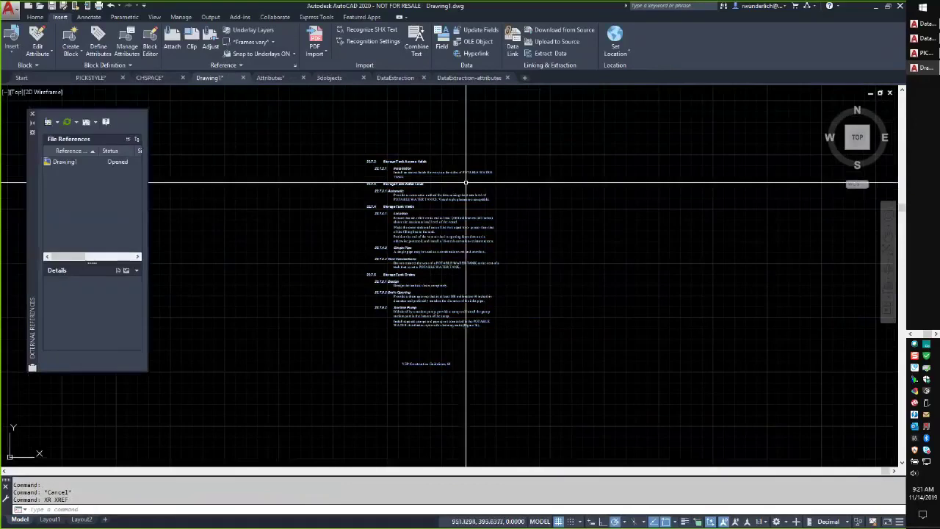
key(Escape)
Step: Explode the imported specification page block into individual text objects
click(422, 226)
text(x)
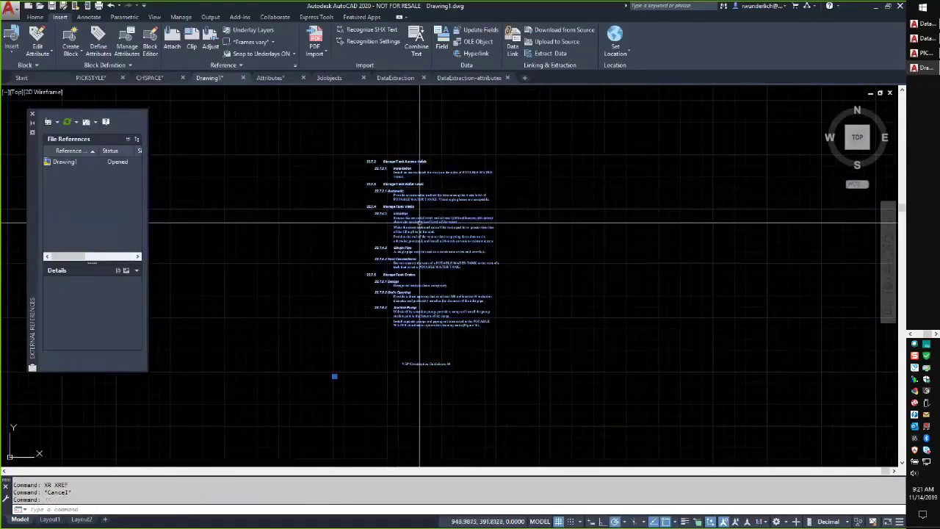
key(Return)
key(Escape)
Step: Open the text line "of the filling line to the tank." for editing, and leave the text editor without changes
scroll(411, 232, up, 8)
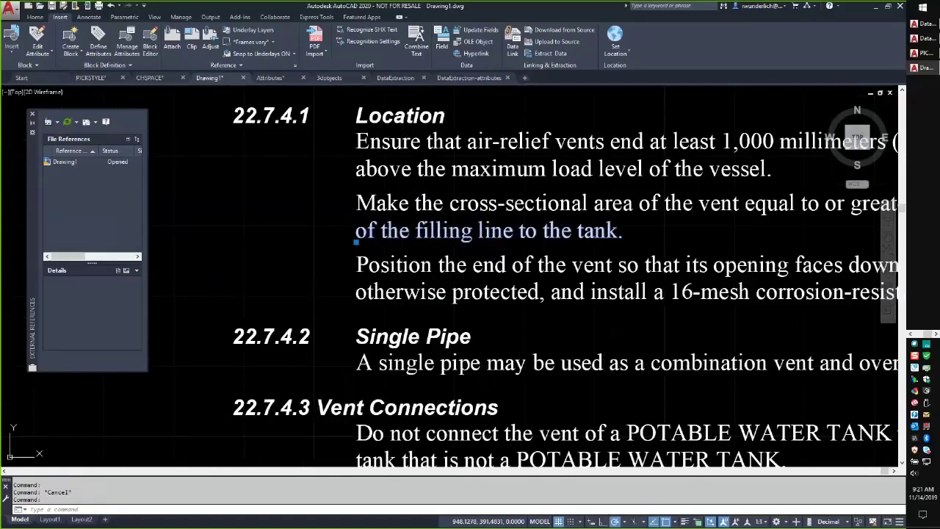
double_click(338, 233)
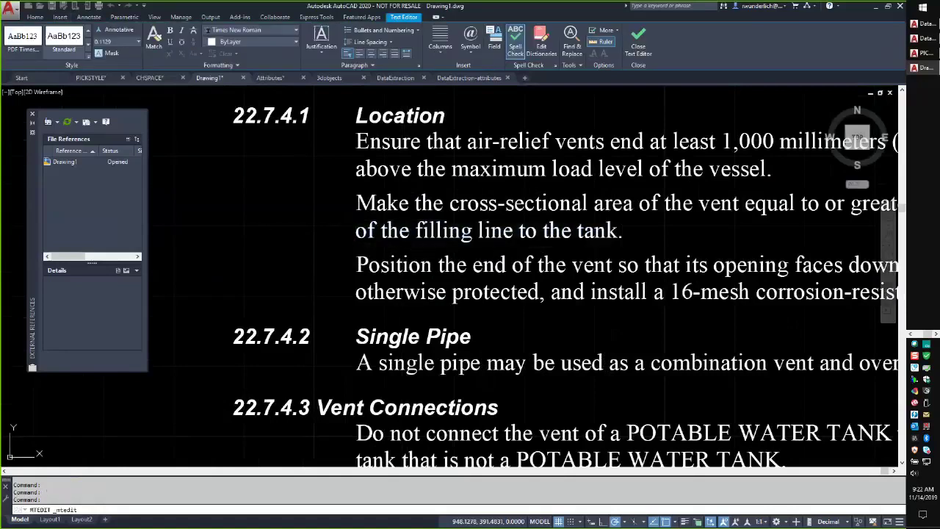
click(49, 175)
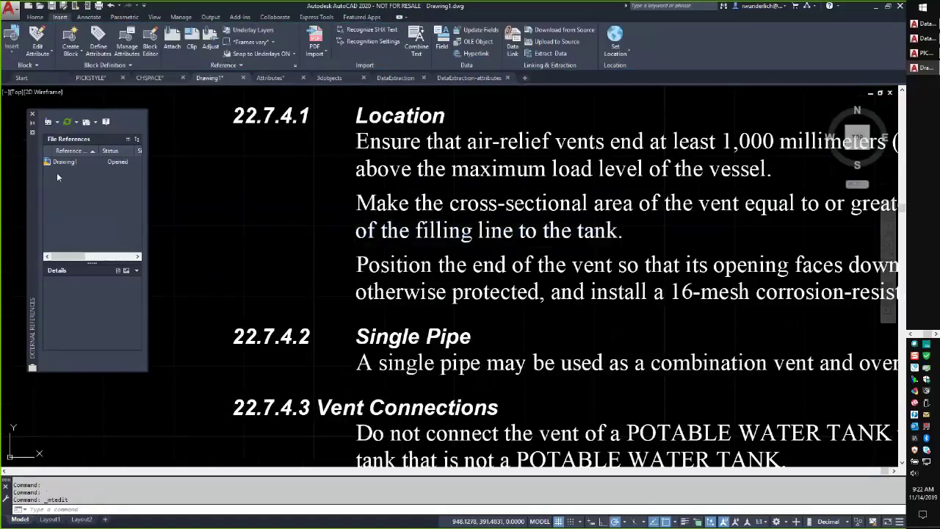
Step: Examine the exploded specification page as a whole, and close the External References palette
scroll(388, 252, down, 8)
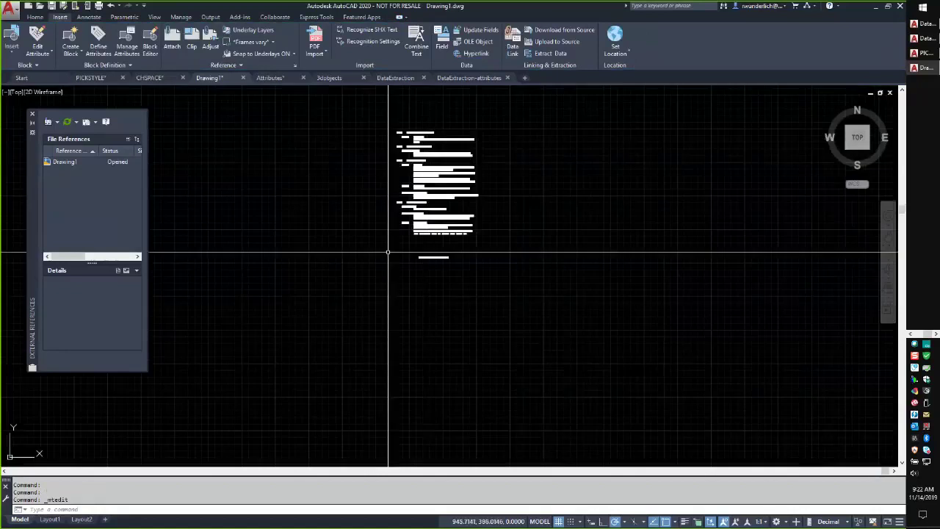
scroll(387, 252, up, 10)
scroll(294, 213, down, 3)
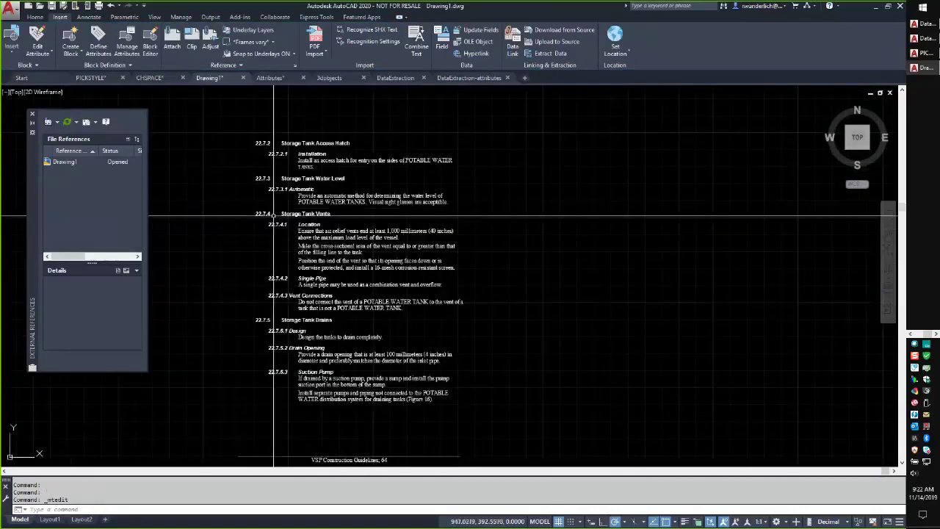
click(33, 115)
scroll(288, 141, down, 7)
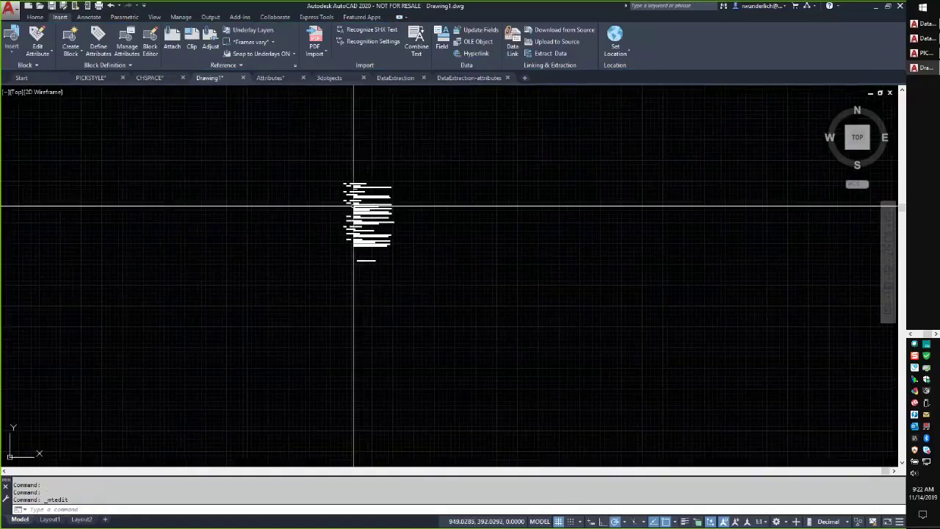
key(Escape)
scroll(353, 206, down, 3)
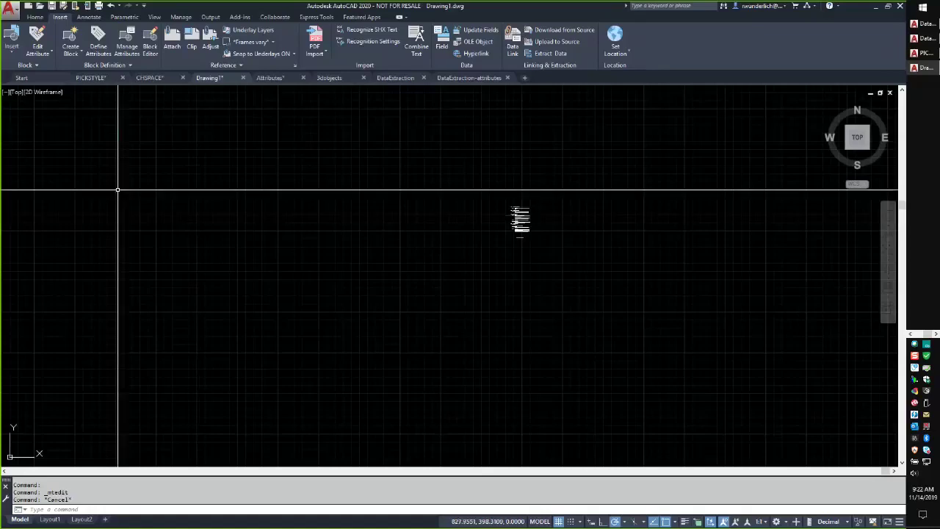
Step: View the Publish options for sharing the drawing, including eTransmit, and leave without running any
click(16, 10)
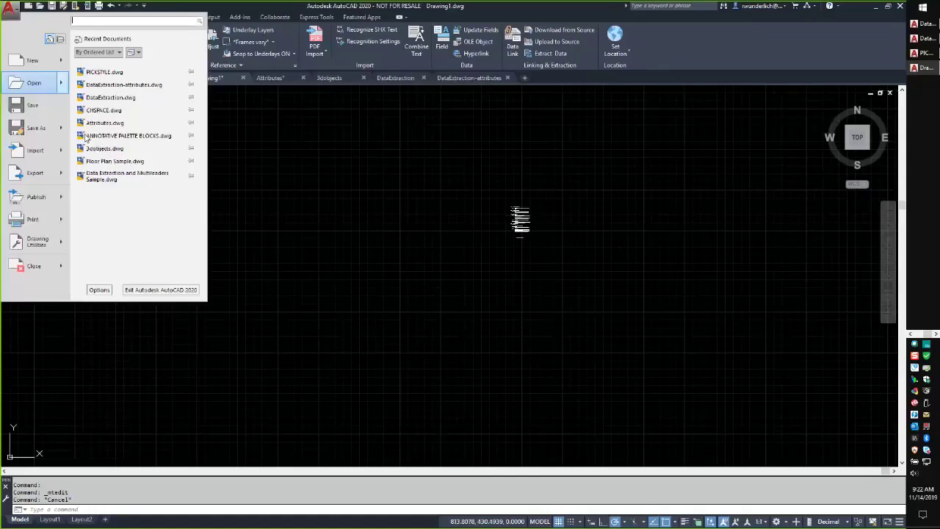
mouse_move(61, 200)
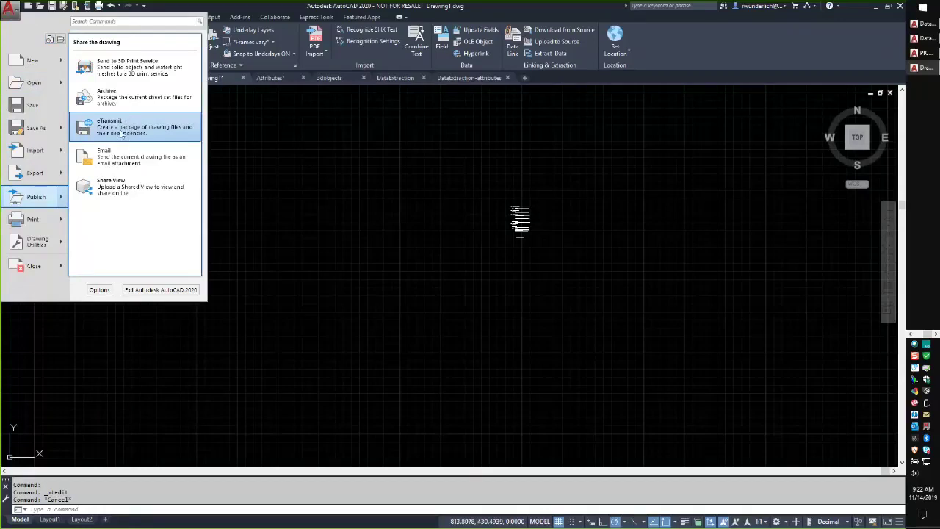
click(343, 228)
key(Escape)
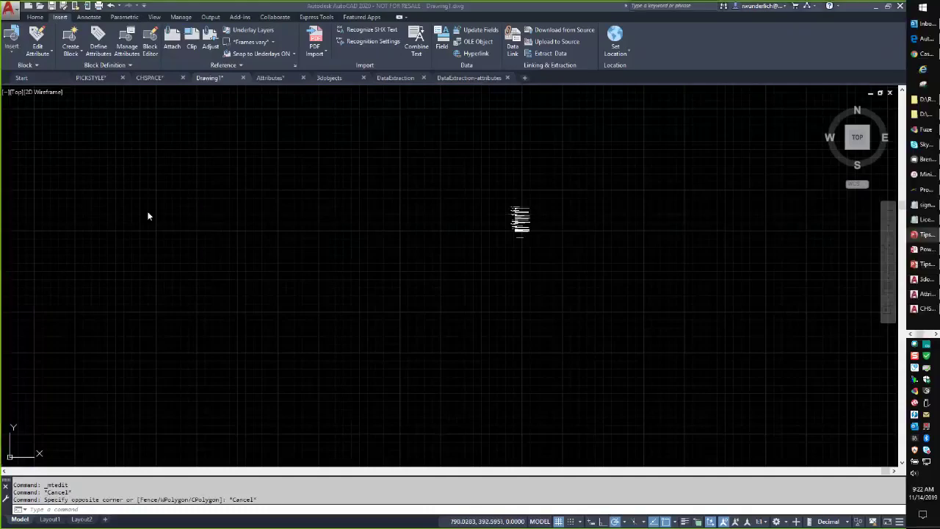
key(alt+Tab)
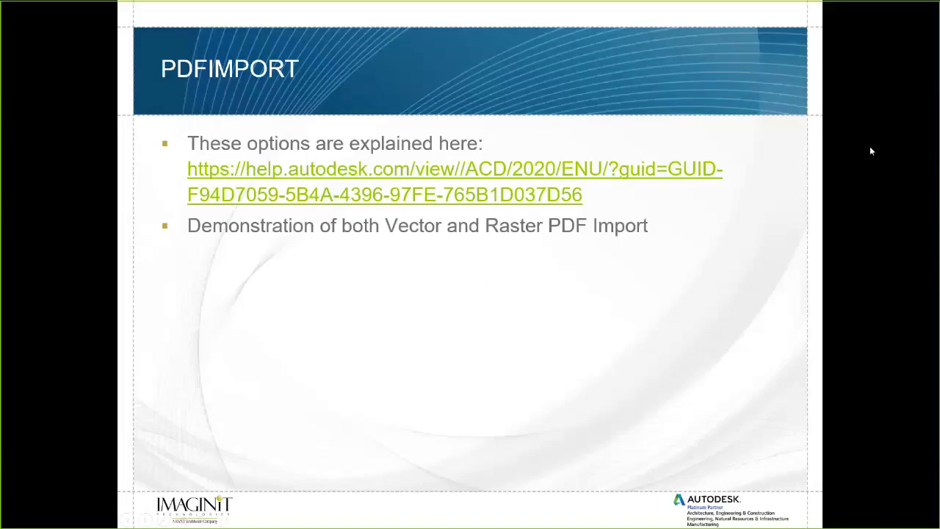
click(893, 144)
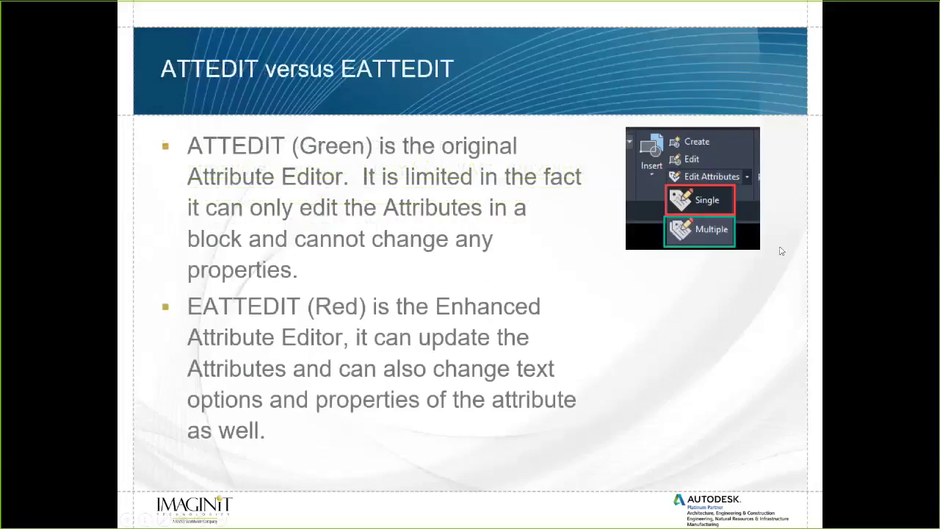
key(Left)
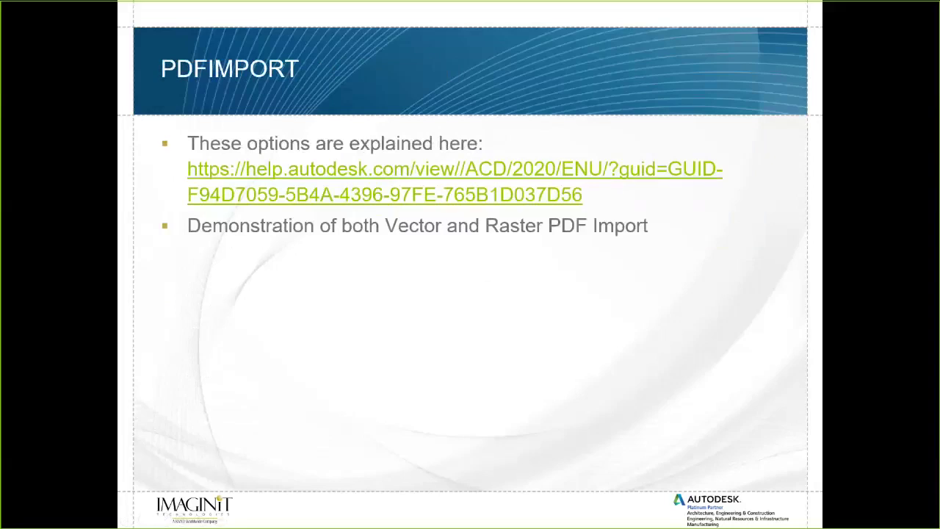
key(alt+Tab)
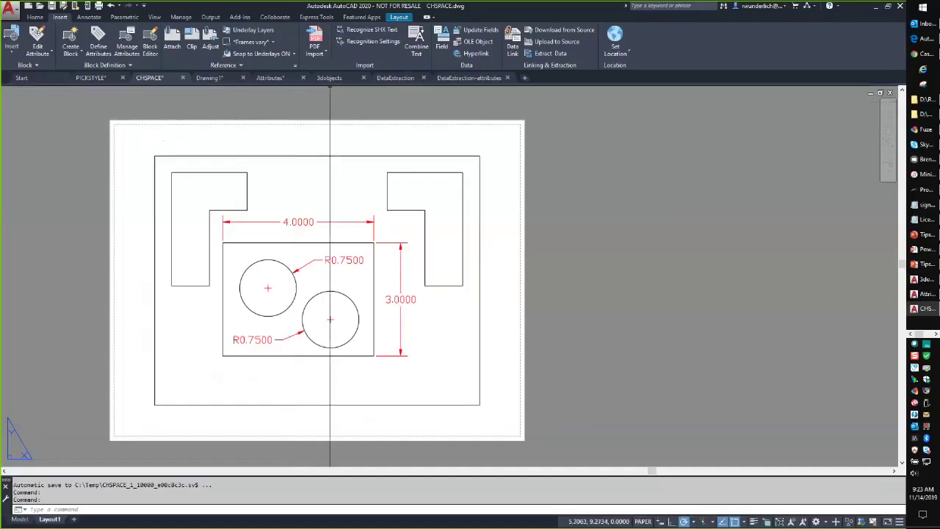
key(ctrl+Tab)
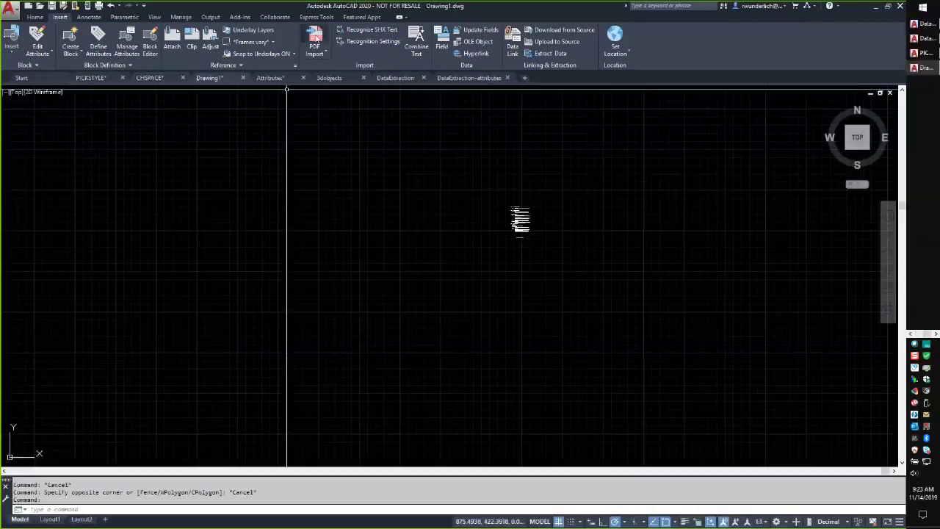
Step: Start a PDF import of Vector Example.pdf, inspect the PDF Import Image Location under Options, and close the dialogs without importing
click(315, 43)
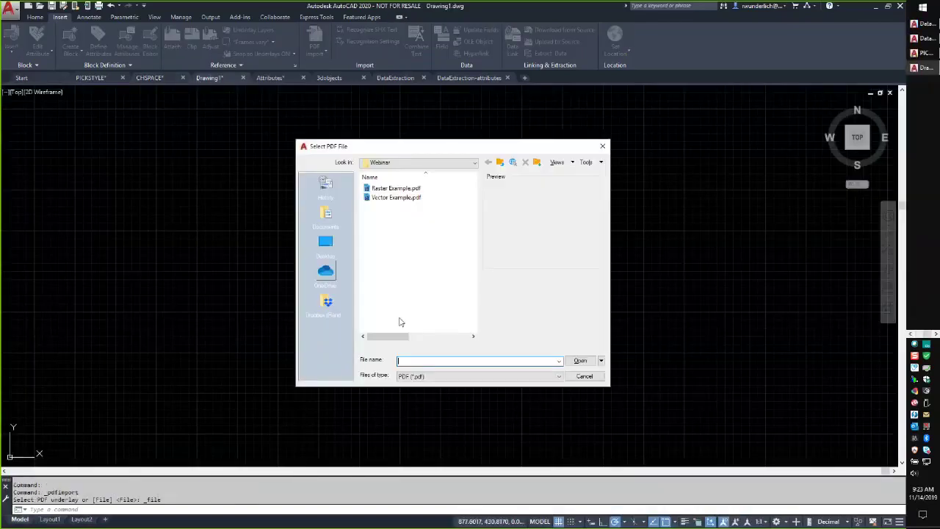
double_click(396, 196)
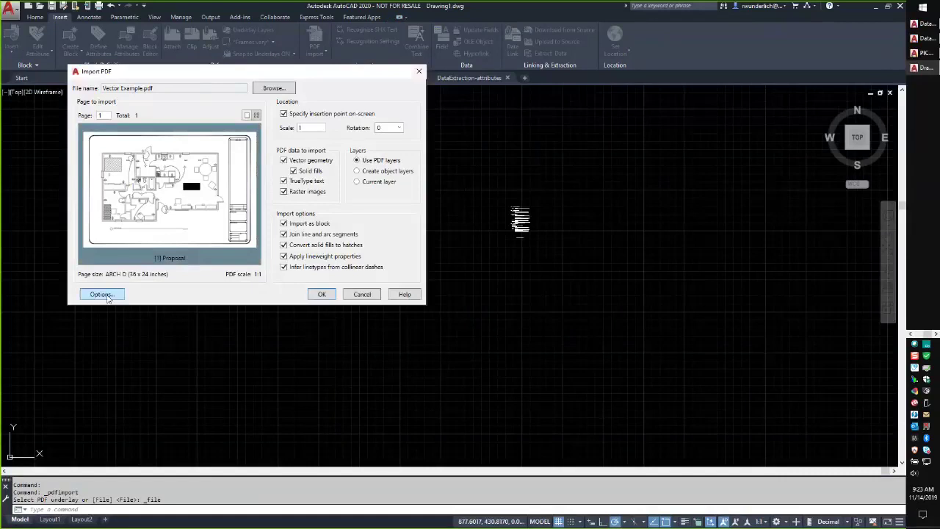
click(103, 295)
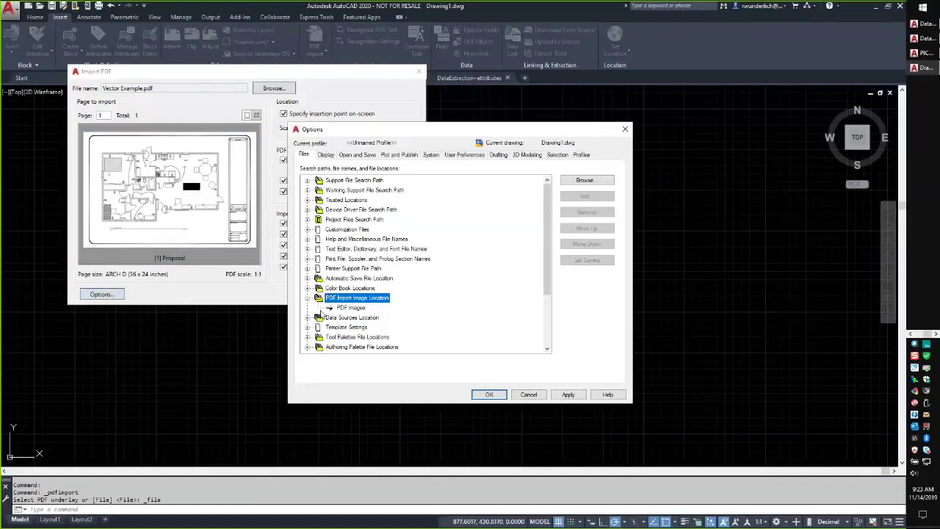
click(351, 307)
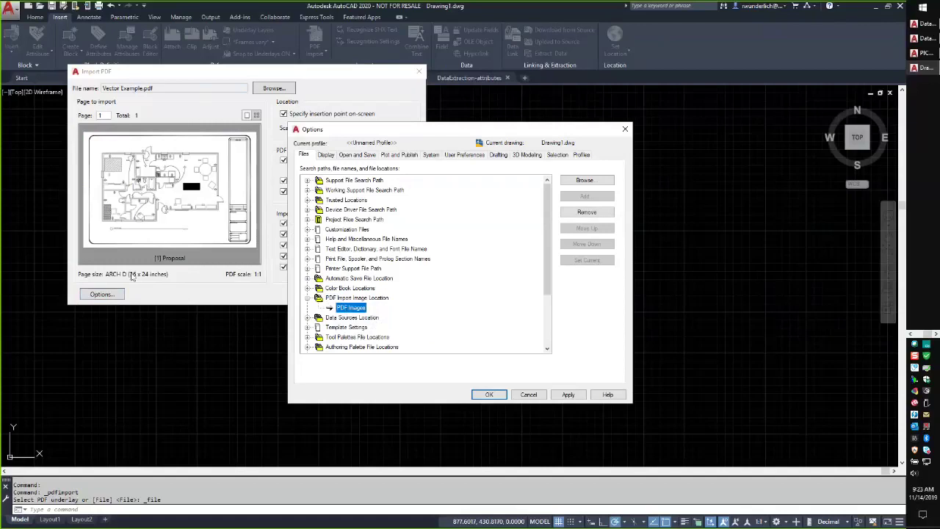
click(628, 135)
click(316, 294)
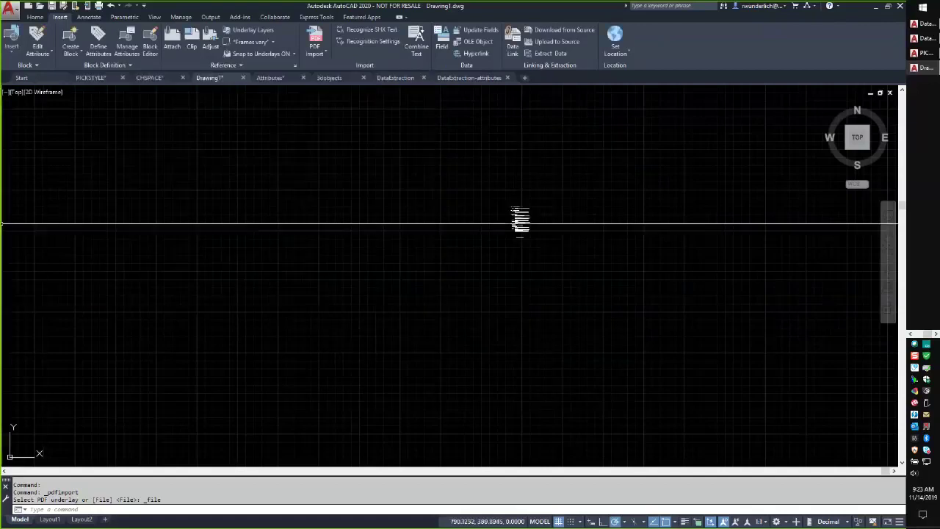